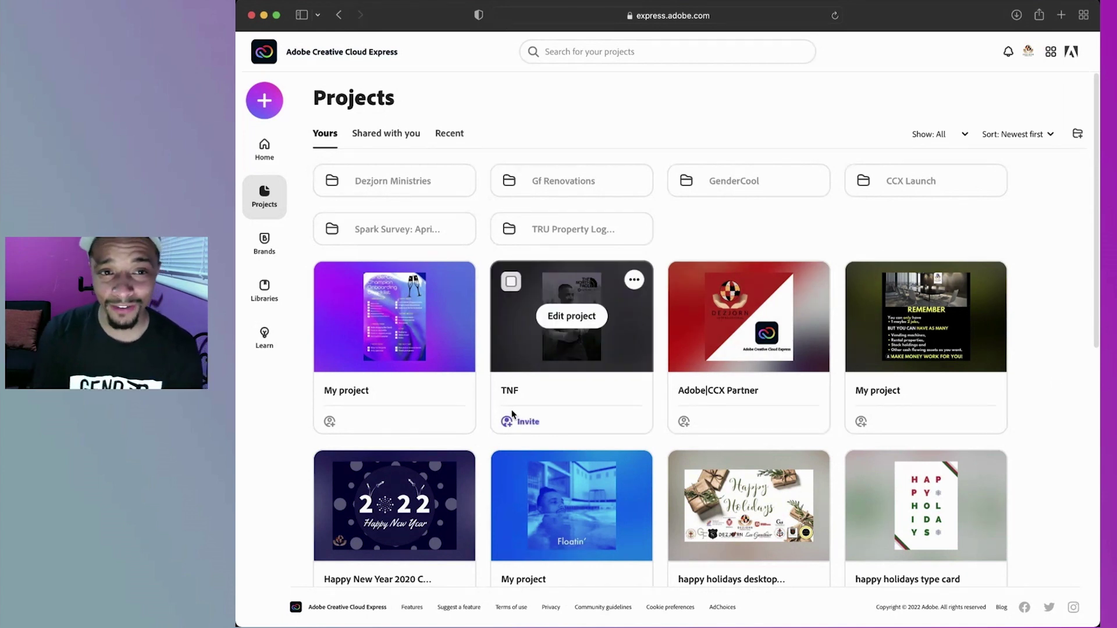
- Open the checklist project and replace the champagne glasses graphic with the primary GenderCool logo
click(450, 345)
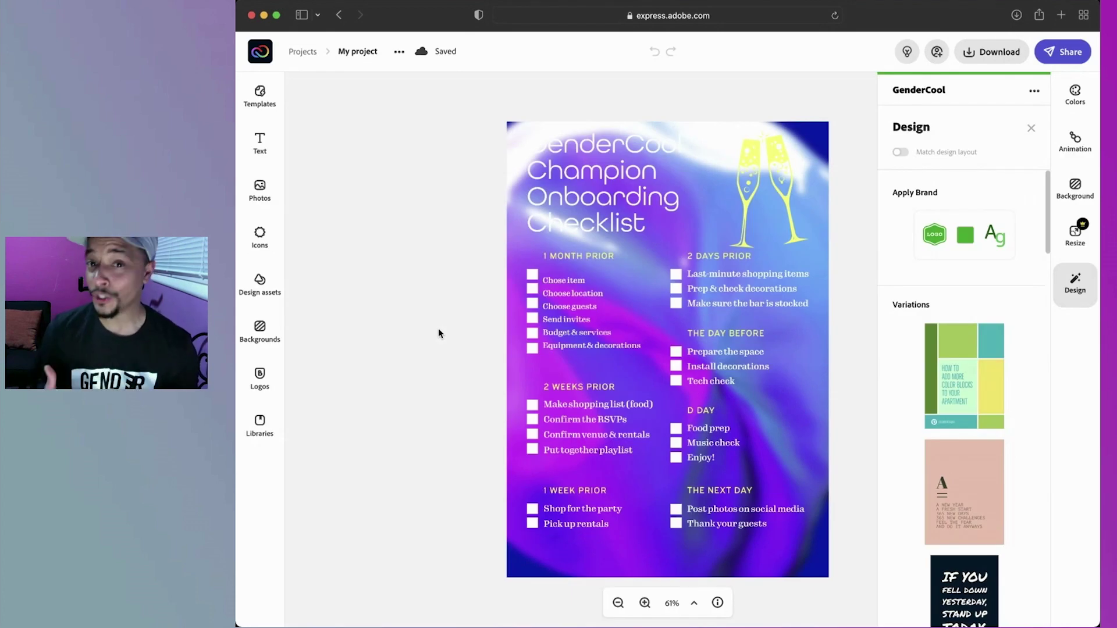
click(766, 160)
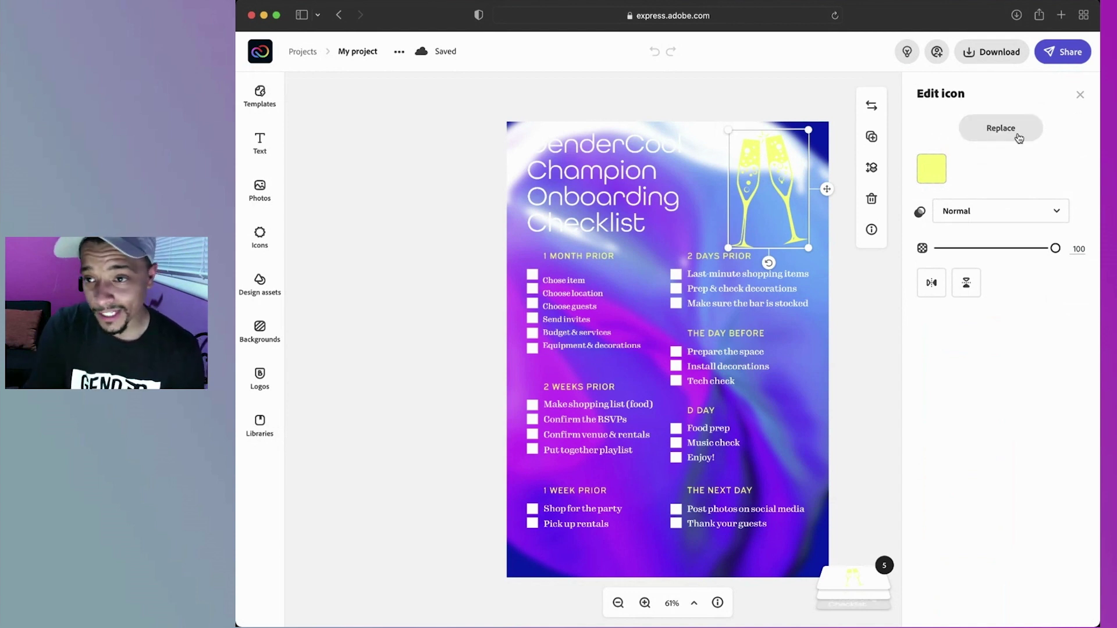
click(1016, 134)
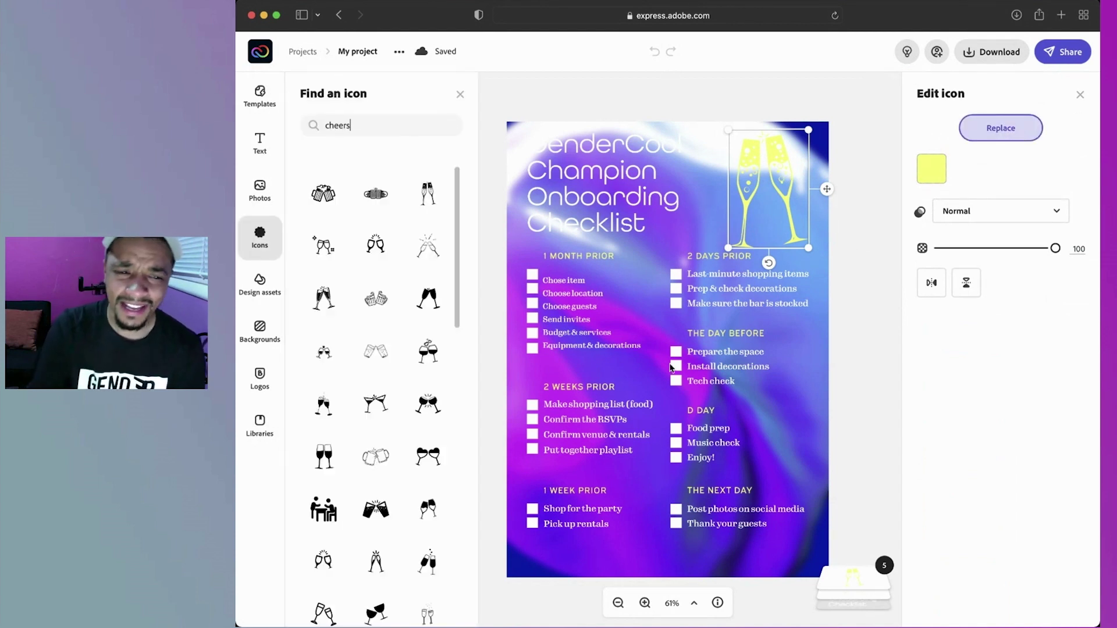
click(262, 383)
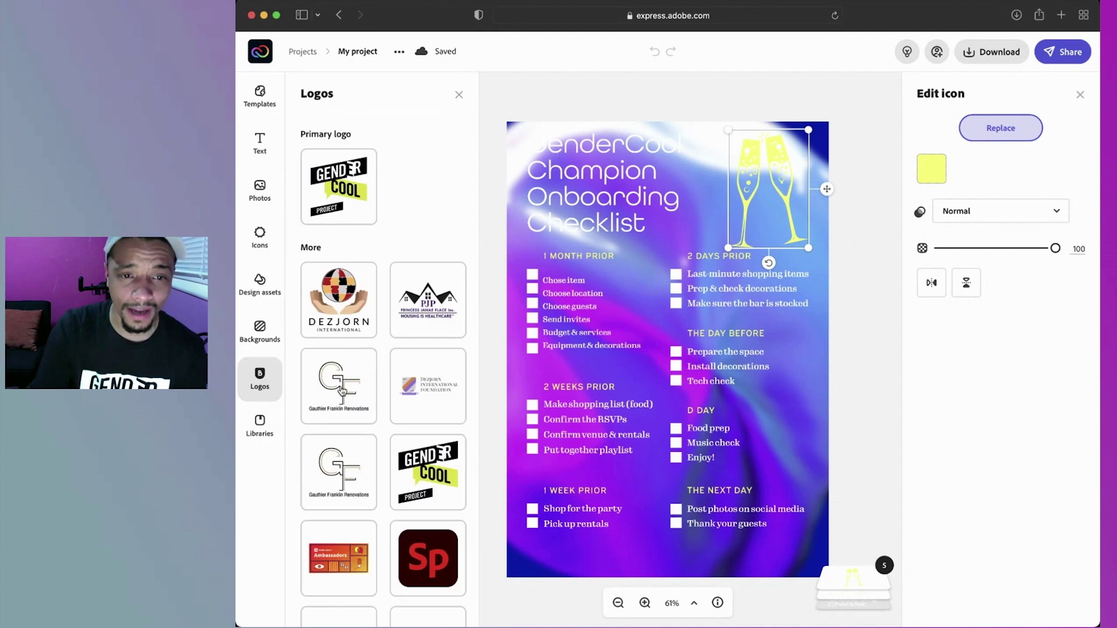
click(343, 186)
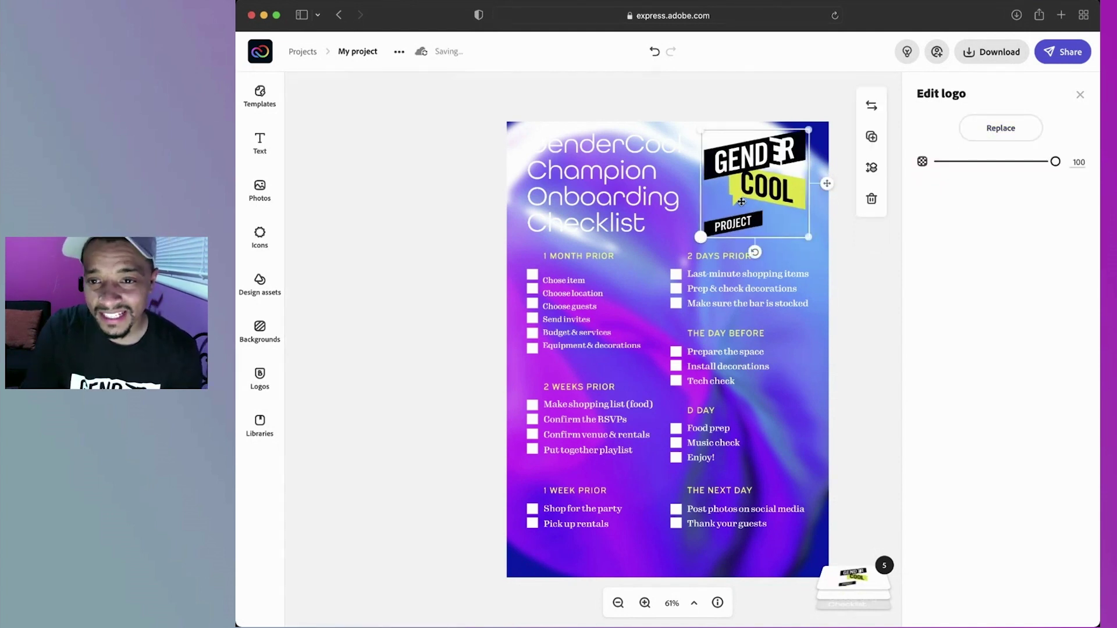
- Nudge the GenderCool logo into the top-right corner and deselect it
mouse_move(741, 202)
mouse_down()
mouse_move(754, 207)
mouse_move(739, 203)
mouse_up()
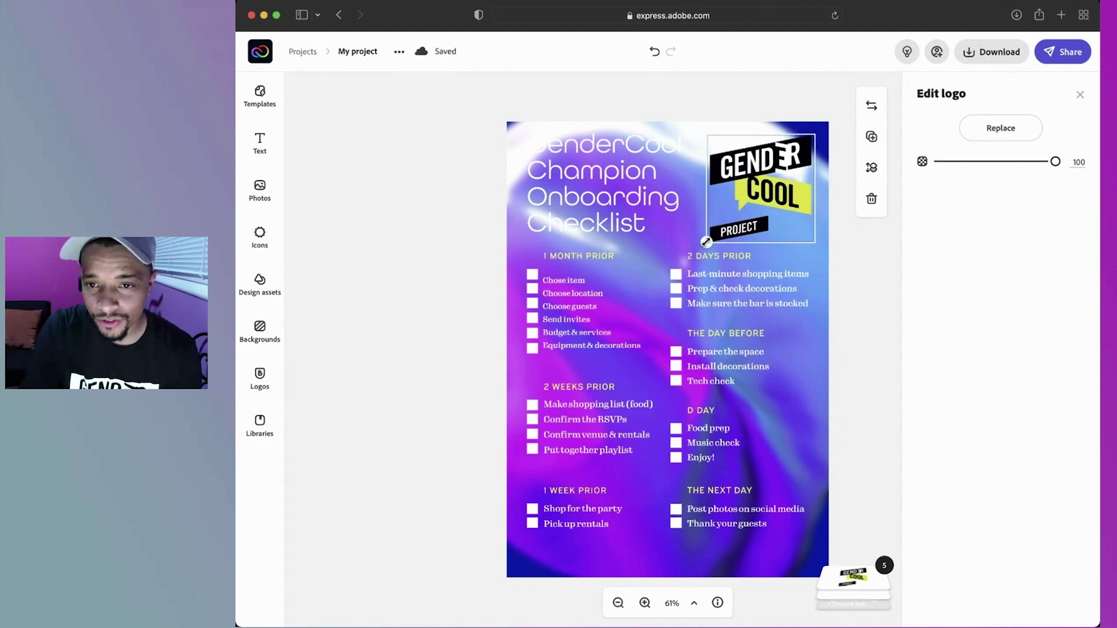
click(705, 241)
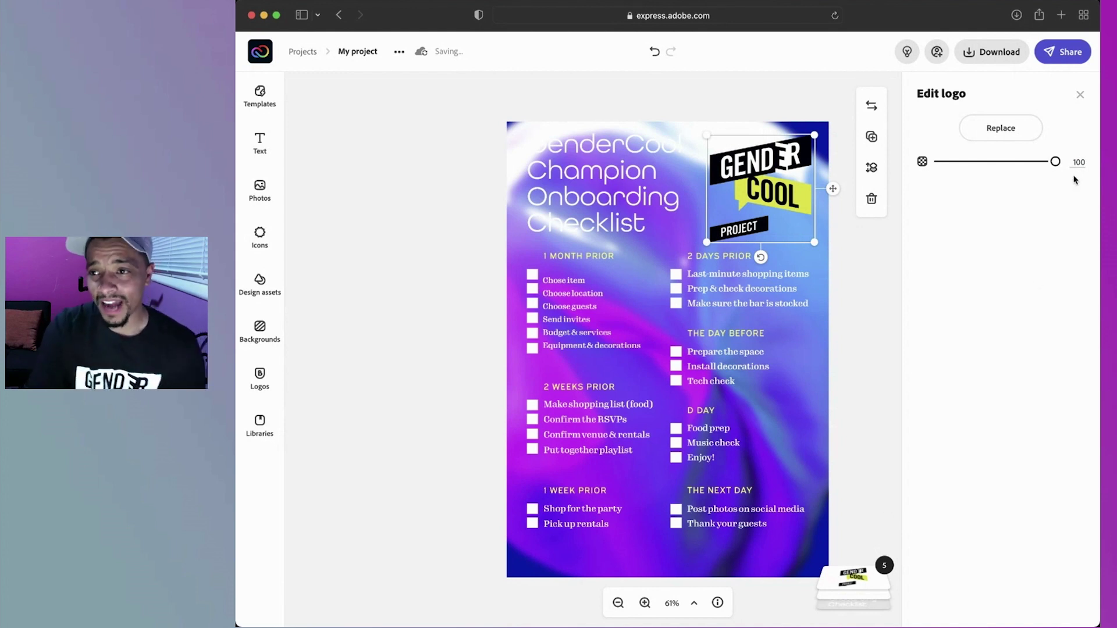
click(1080, 95)
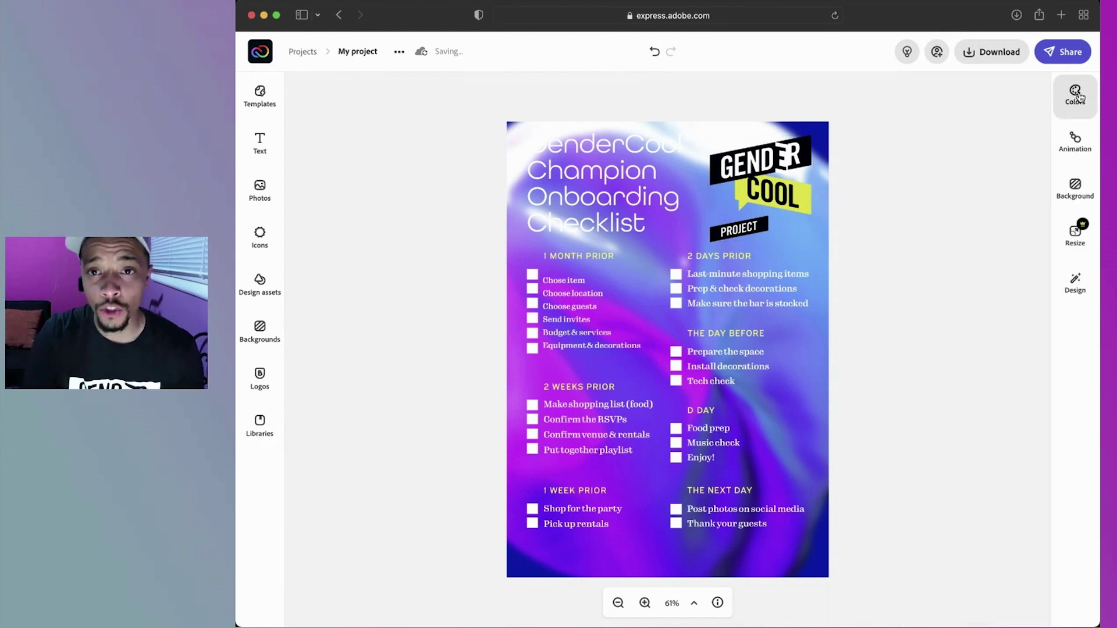
- Replace the purple swirl background image with the green mottled overlay texture found by searching 'gr'
click(809, 390)
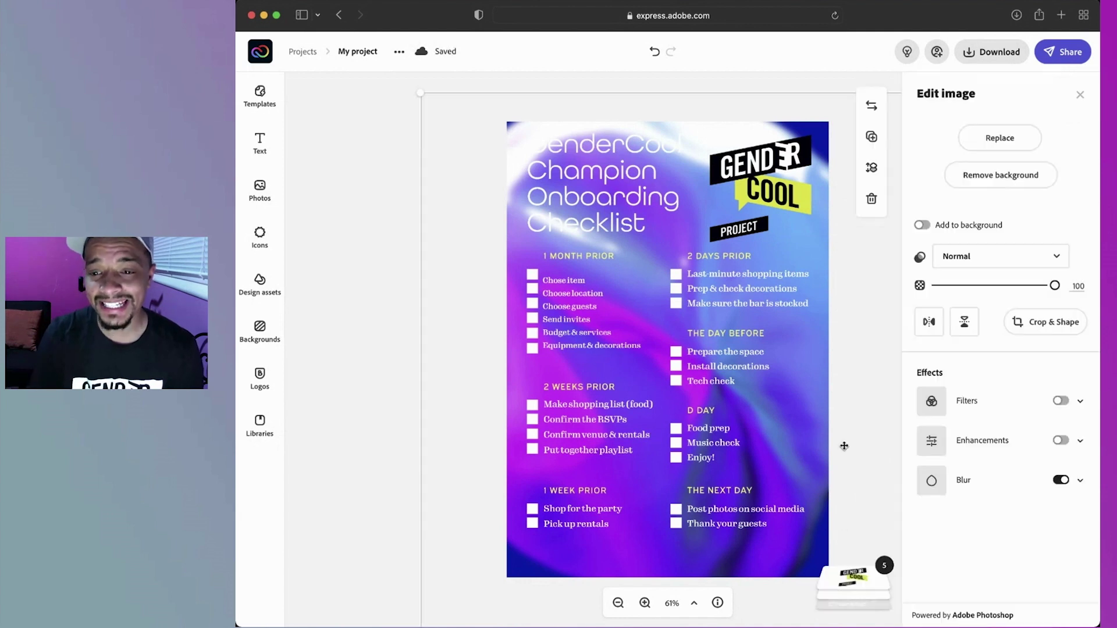
click(882, 571)
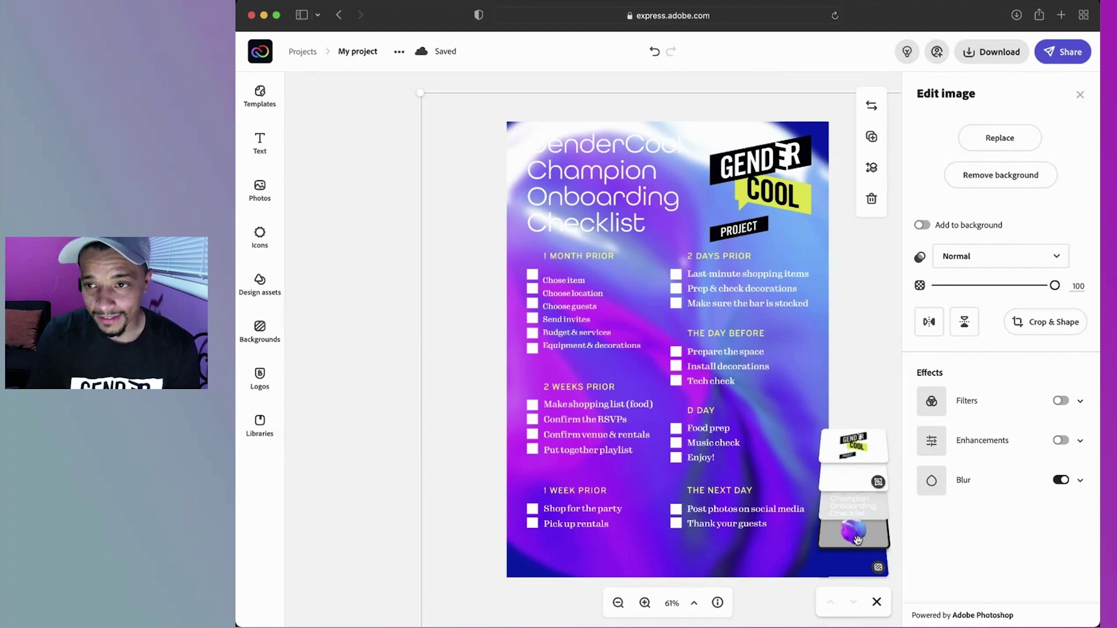
click(1007, 140)
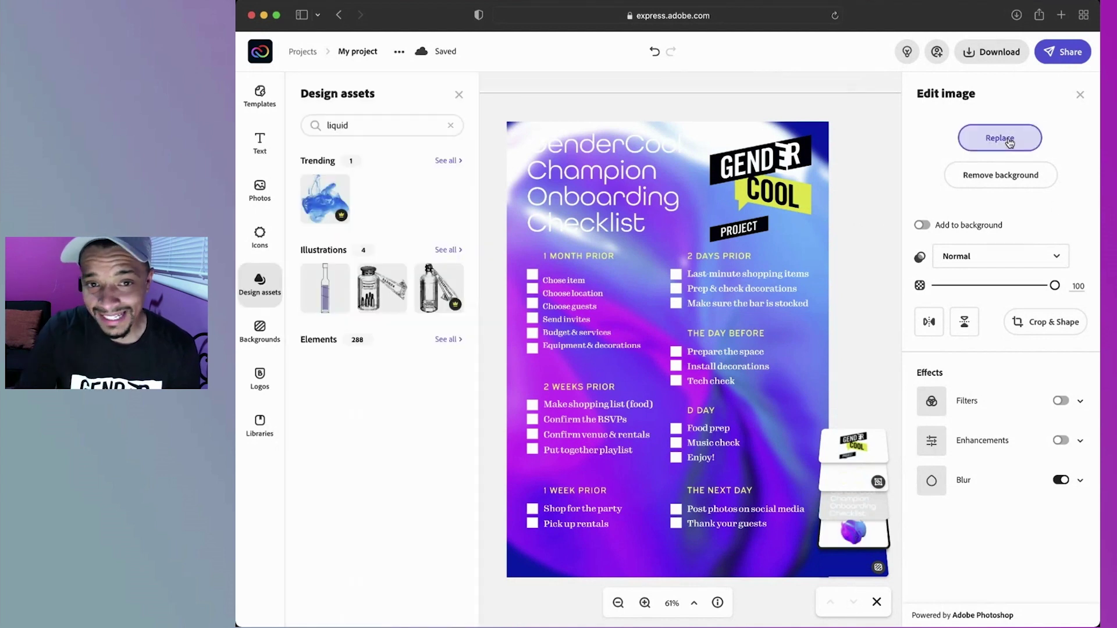
click(344, 125)
text(green)
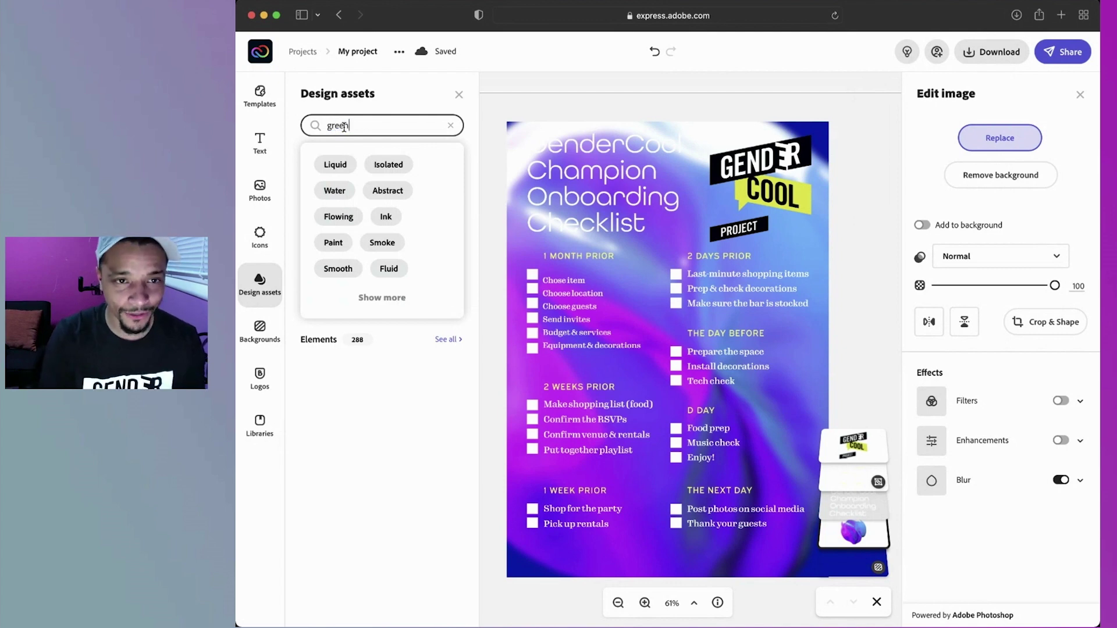
key(Return)
scroll(384, 349, down, 10)
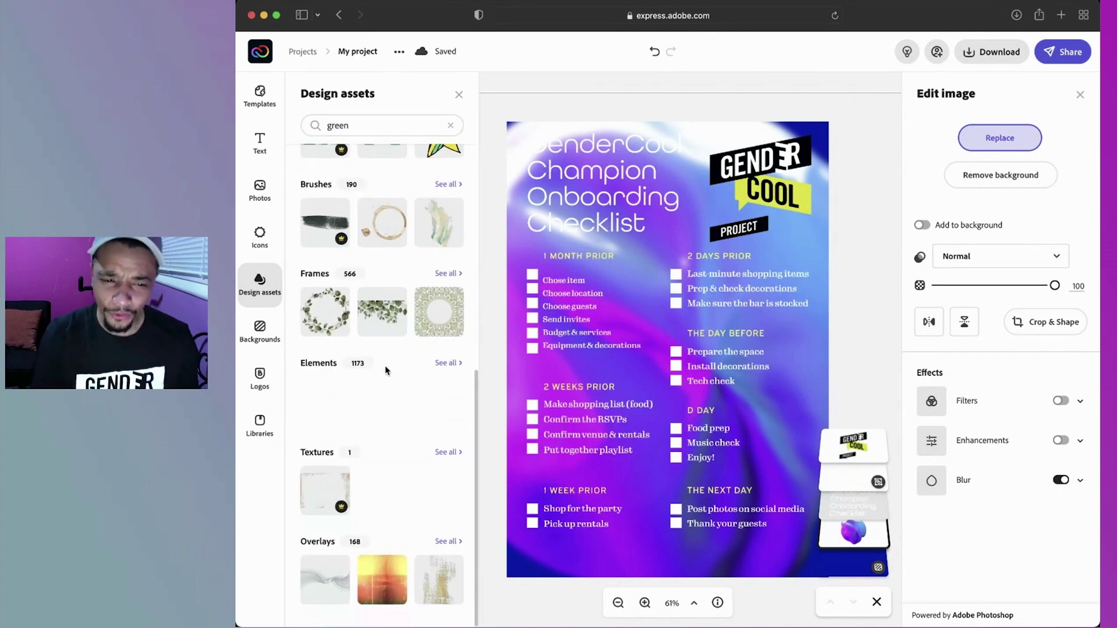
click(452, 544)
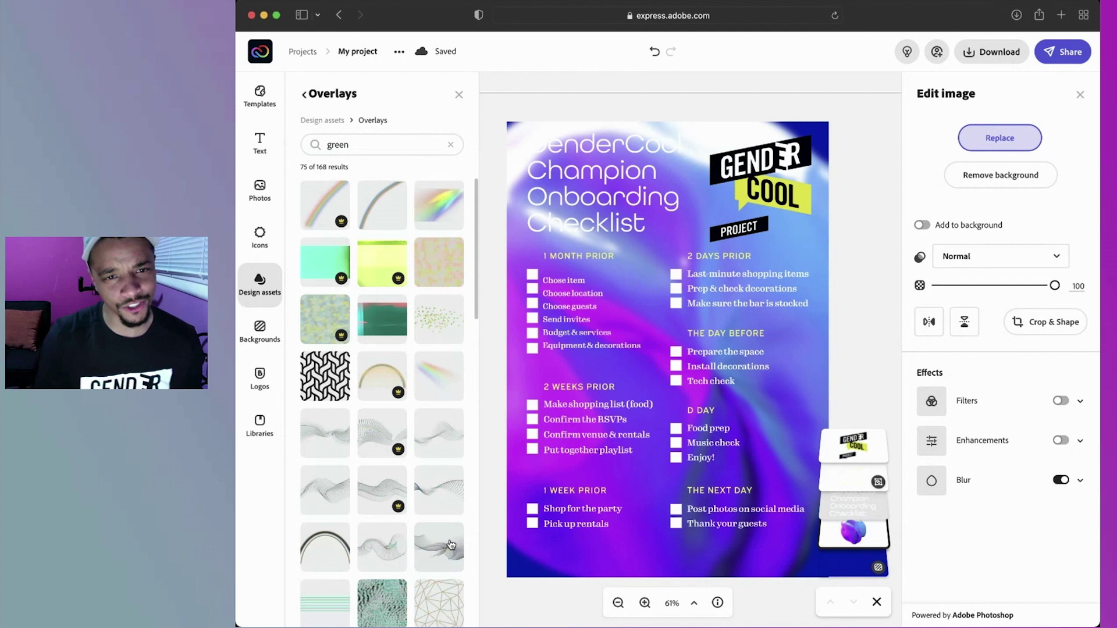
scroll(455, 524, down, 10)
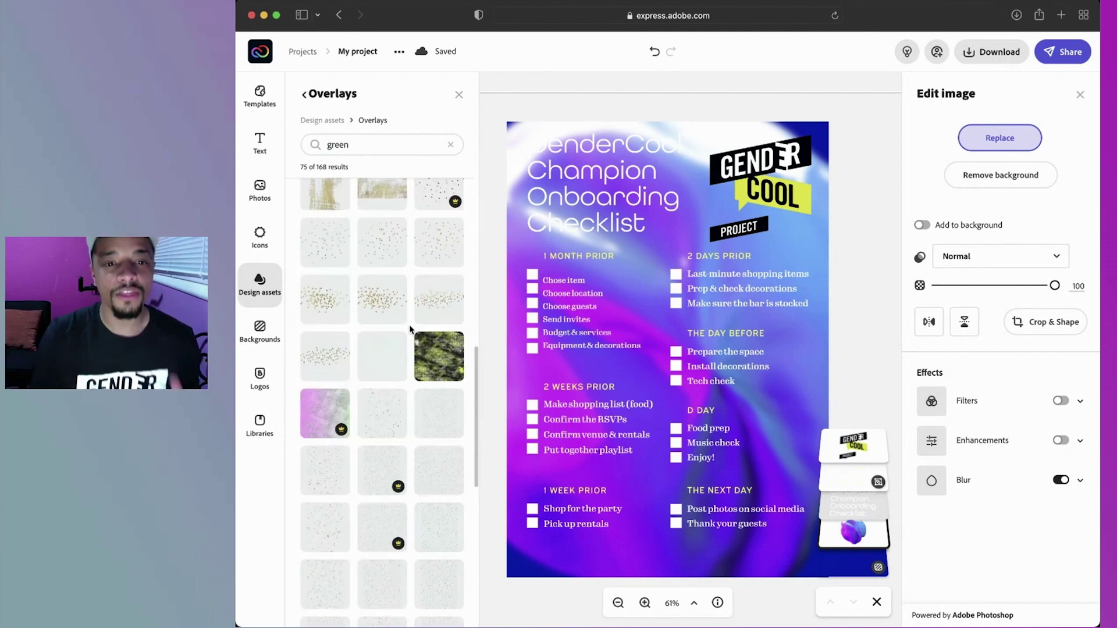
click(452, 357)
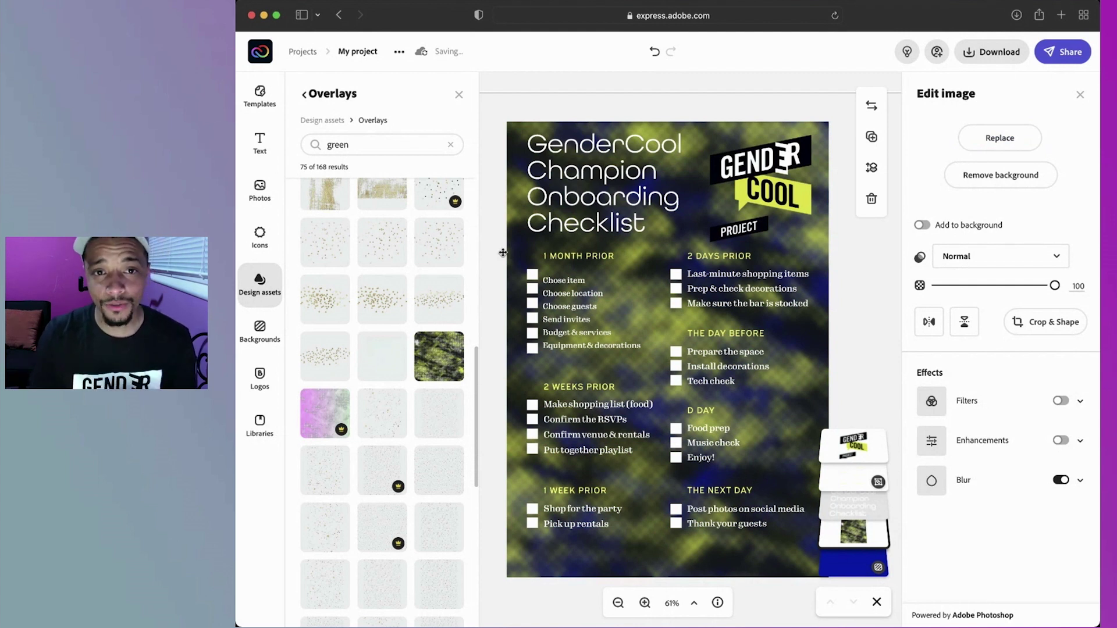
click(458, 95)
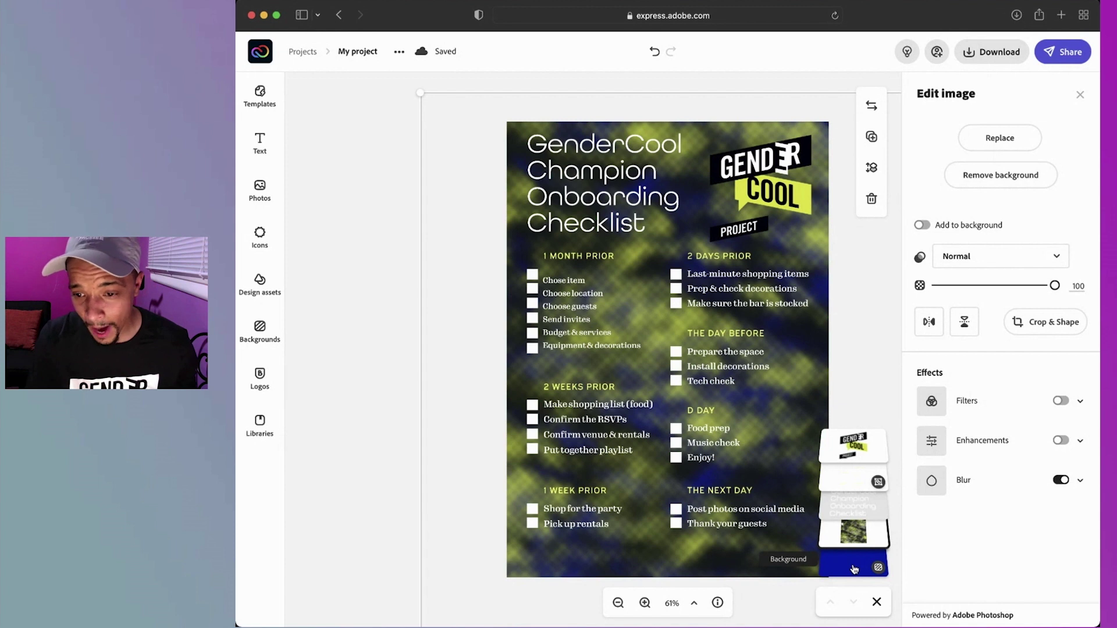
- Change the Background layer colour from dark blue to the GenderCool brand green
click(854, 569)
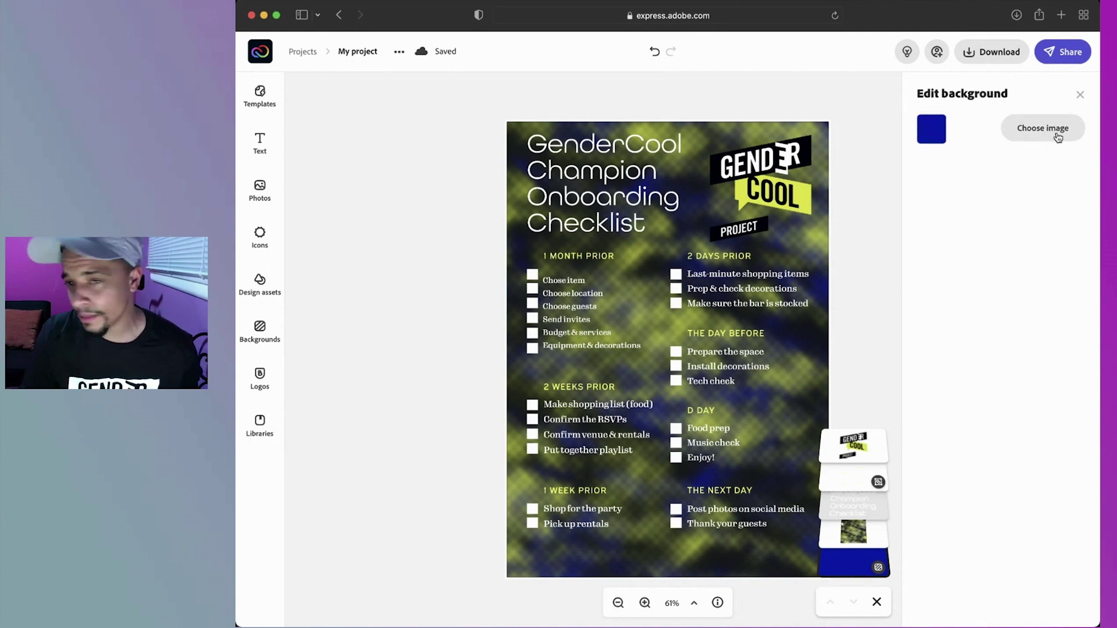
click(932, 131)
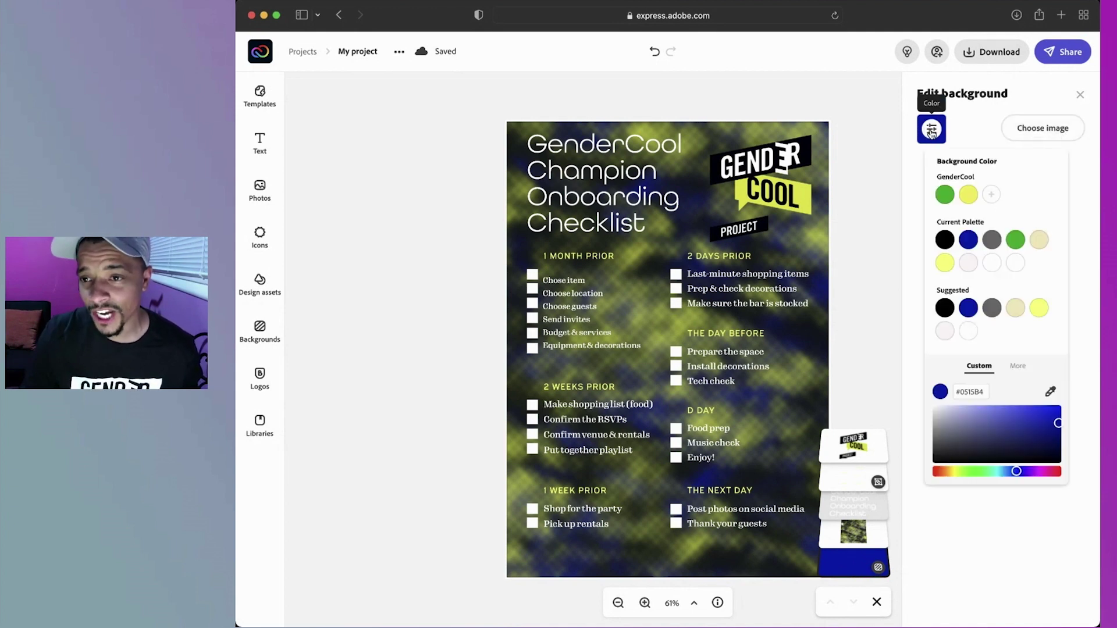
click(945, 196)
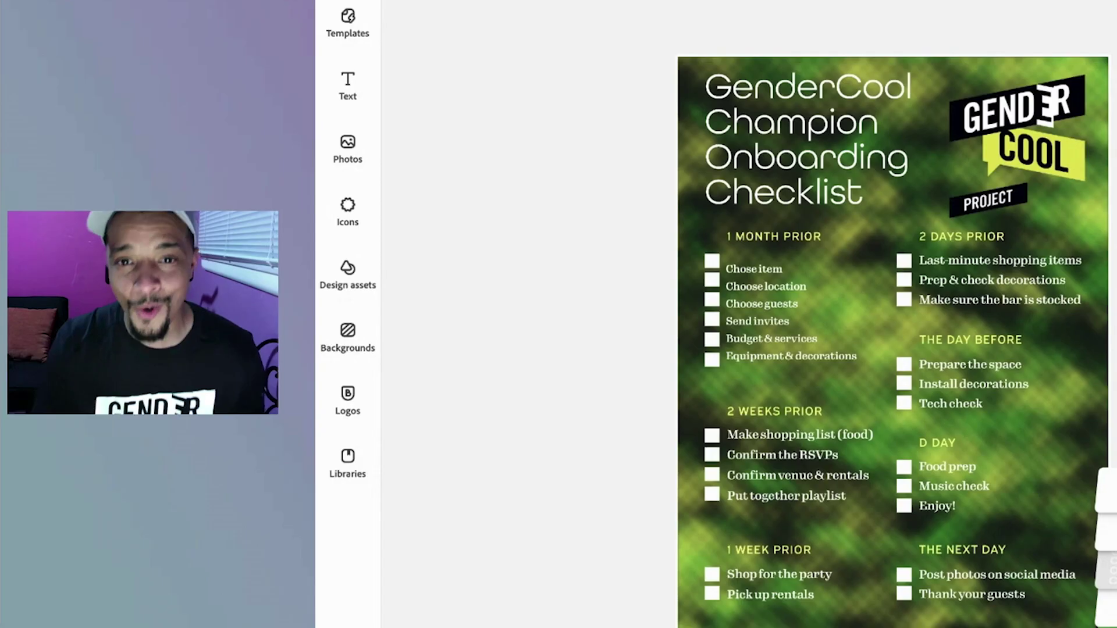
click(645, 242)
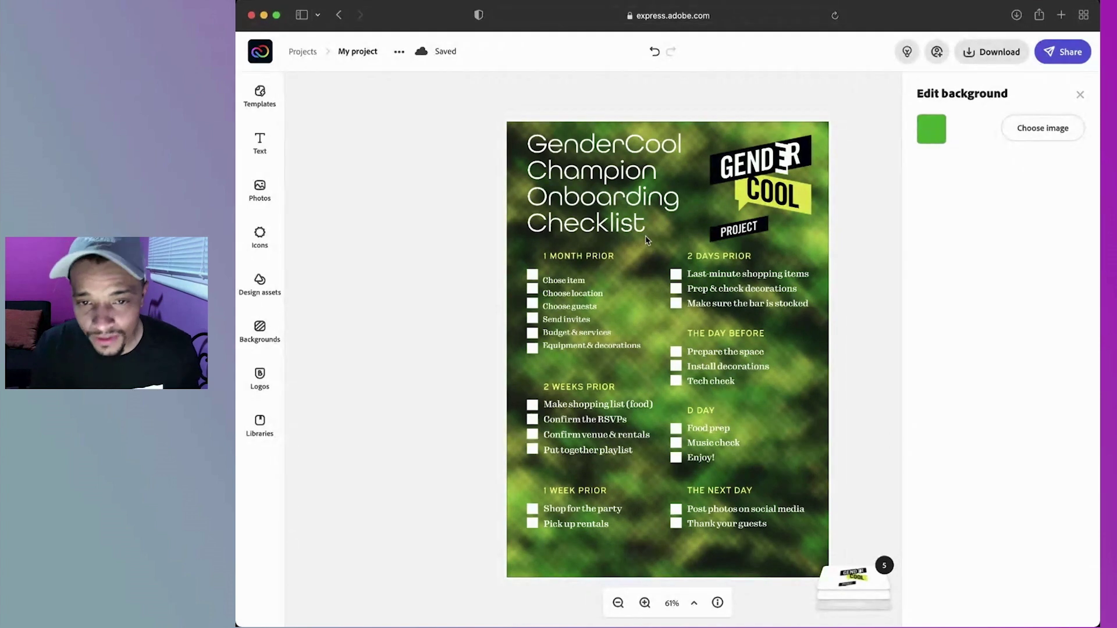
- Give the 1 Month Prior checklist text a black rounded-box shape backing
click(584, 321)
click(570, 305)
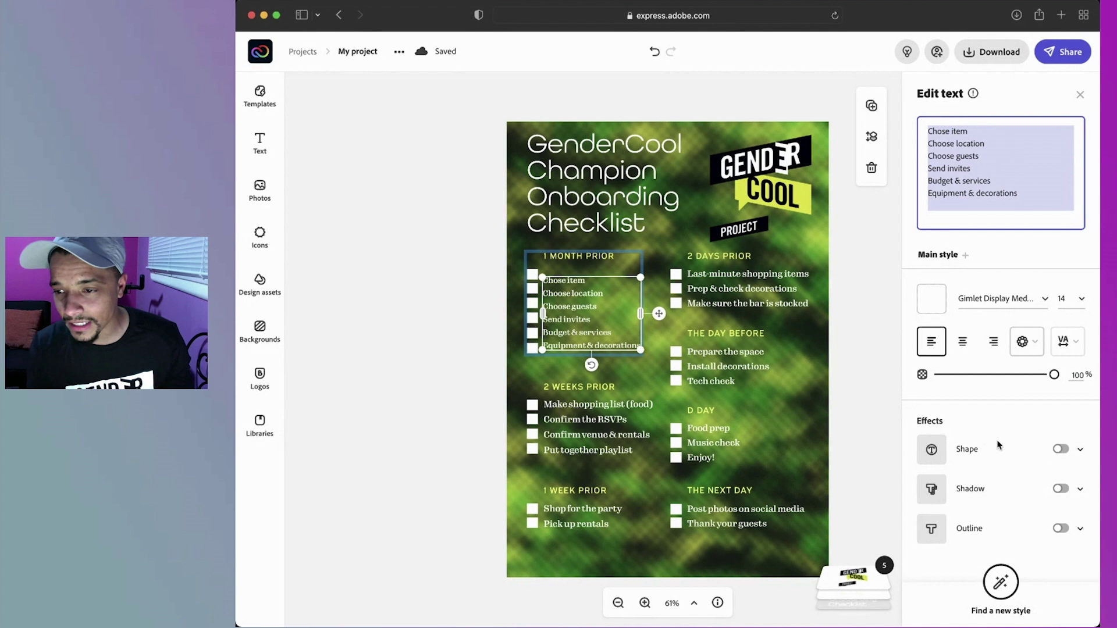
click(1060, 450)
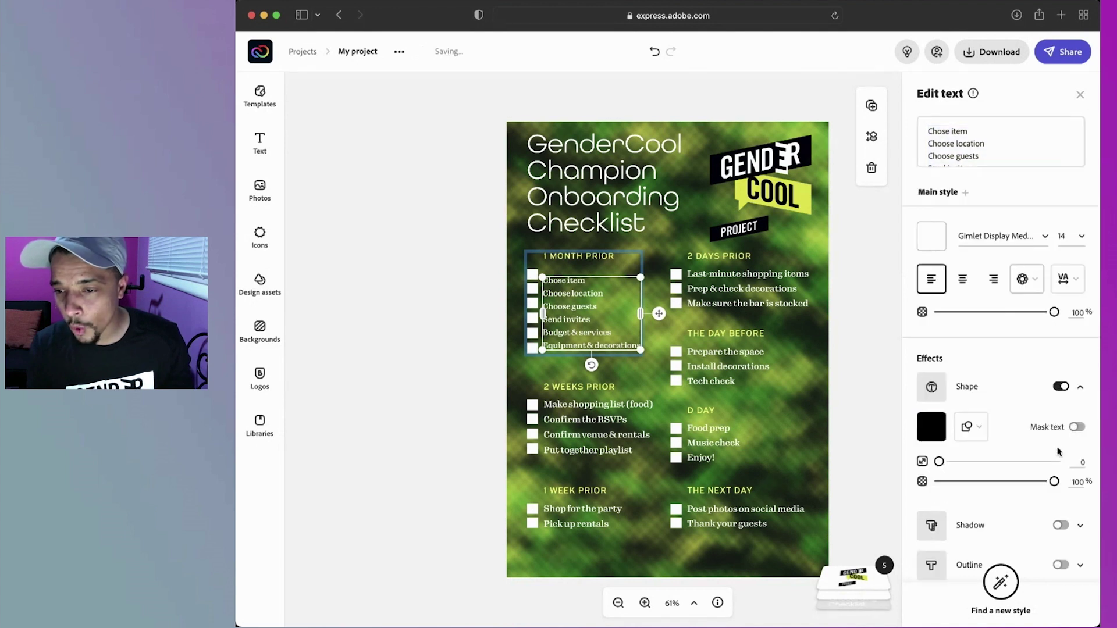
click(931, 427)
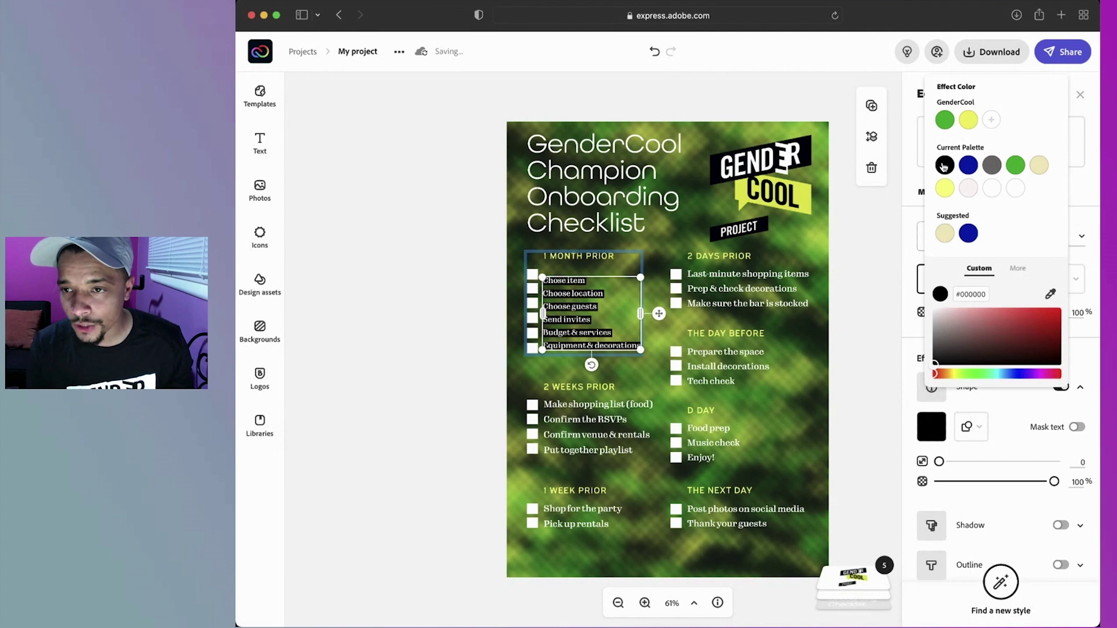
click(972, 431)
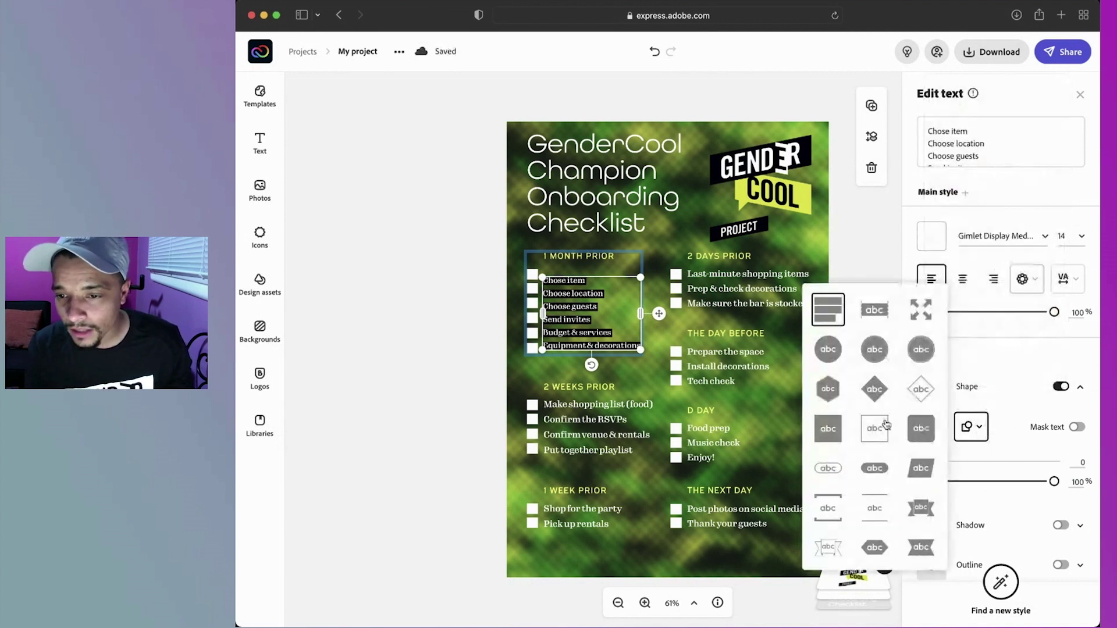
click(920, 429)
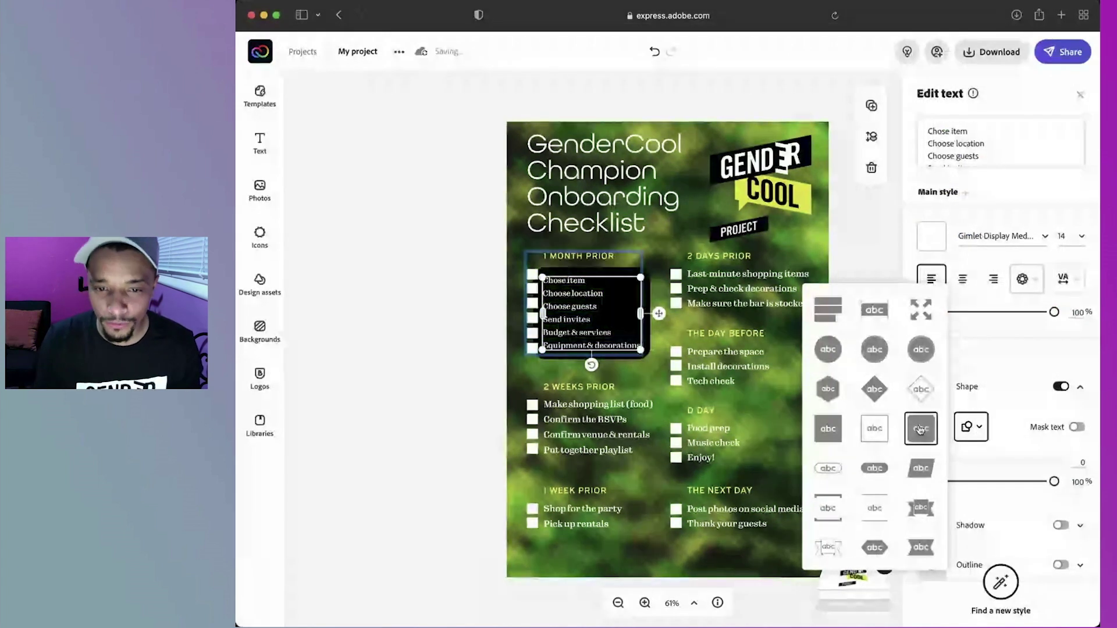
click(474, 378)
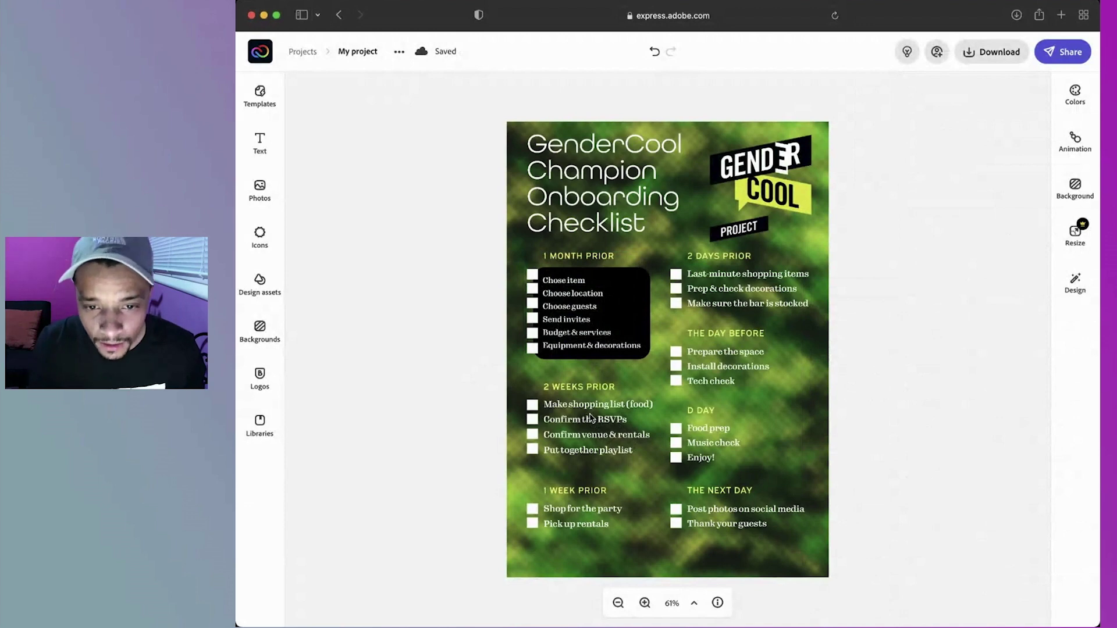
- Apply the same dark rounded shape backing to the 2 Weeks Prior list text
click(588, 419)
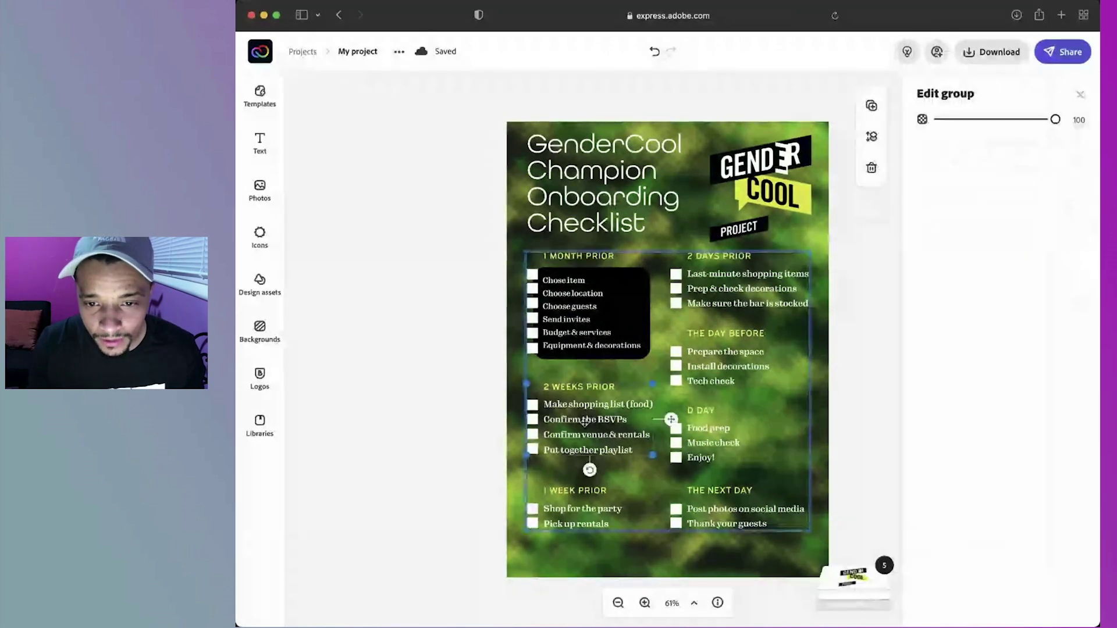
click(585, 420)
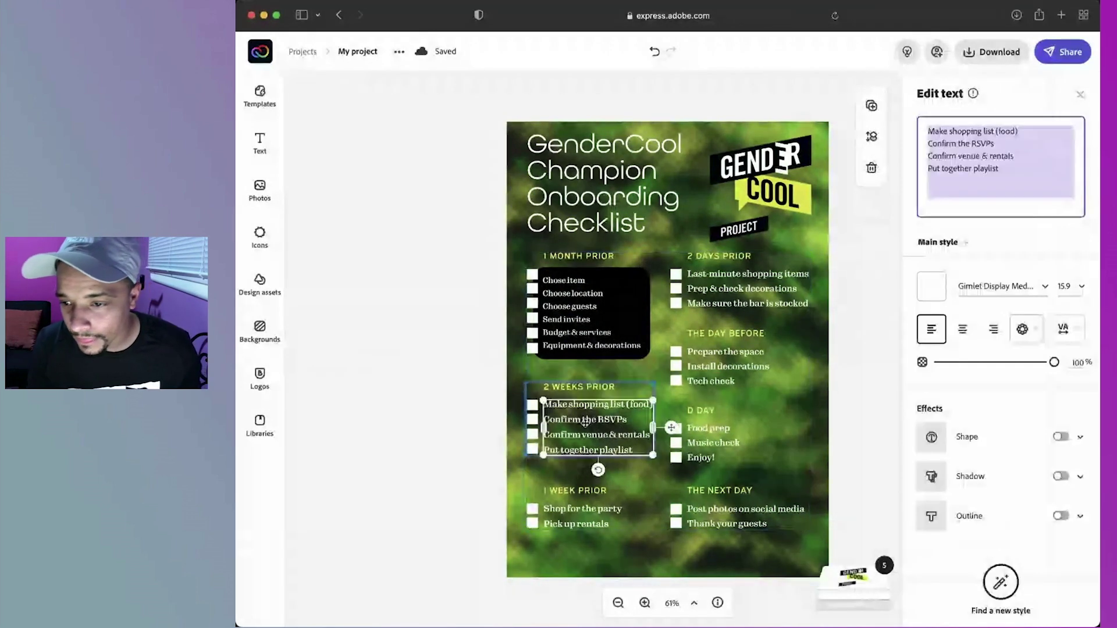
click(1059, 437)
click(969, 430)
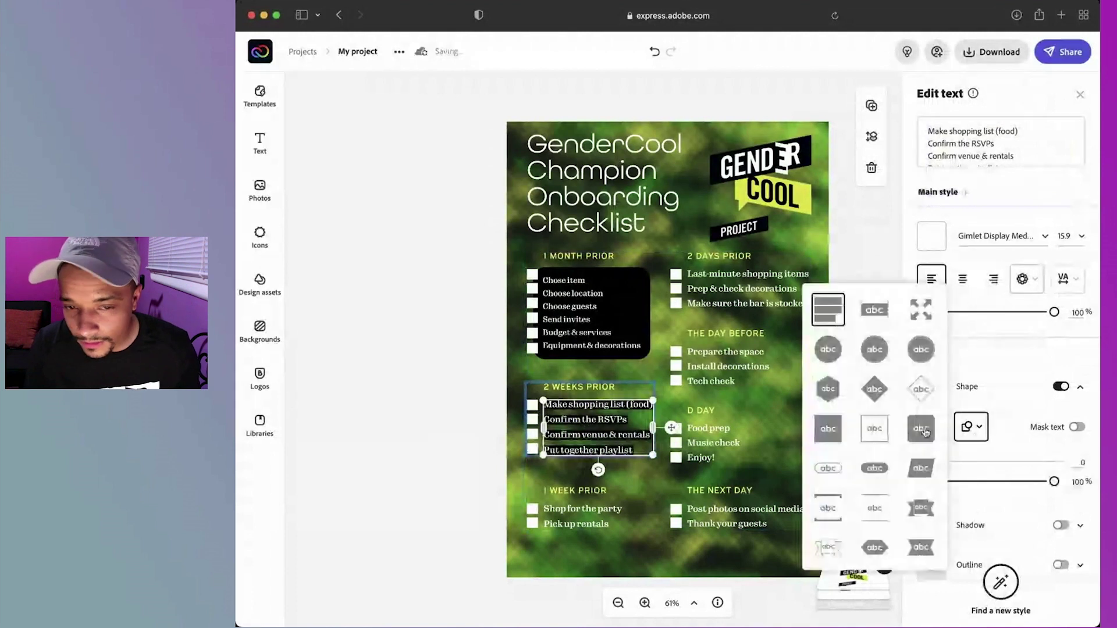
click(466, 406)
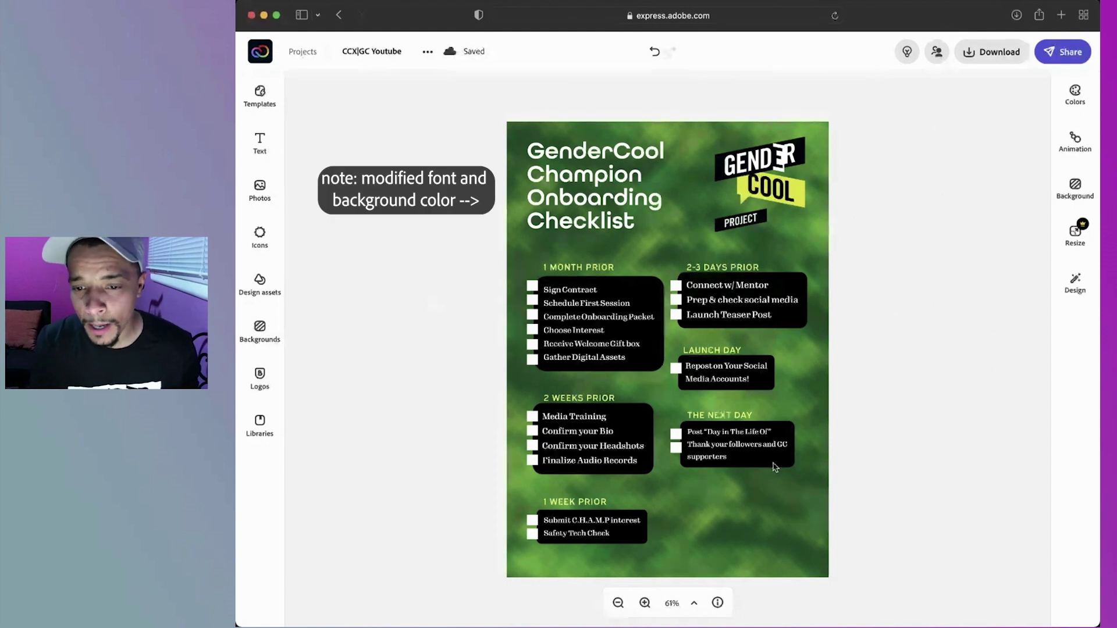
- Toggle the green background image's Blur off and on, leaving strength at 5
click(776, 540)
mouse_move(880, 569)
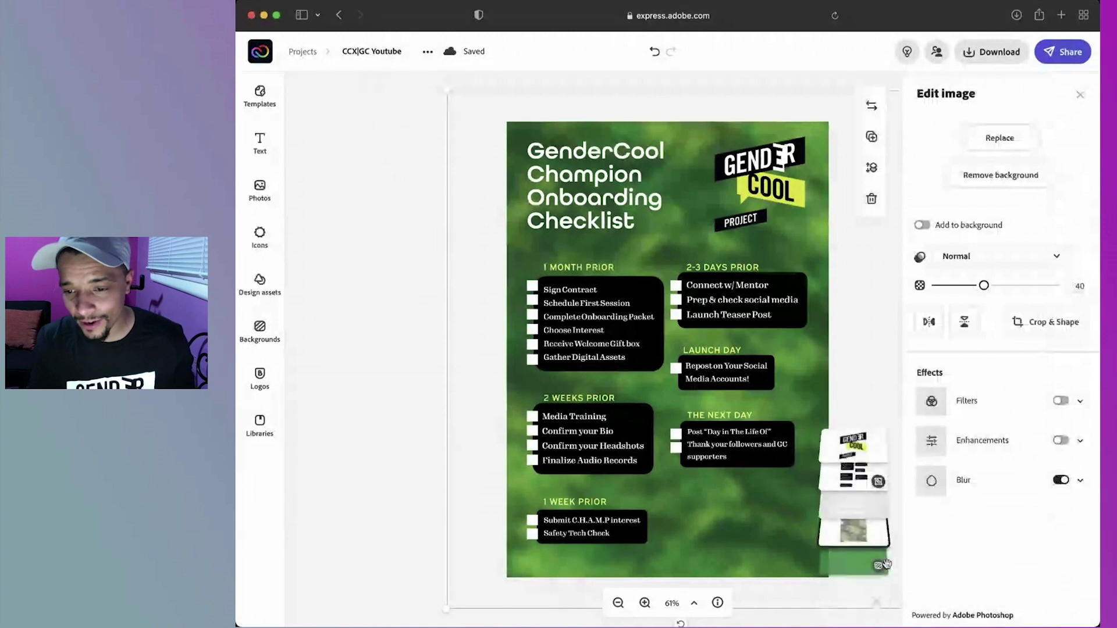
click(1065, 485)
click(1061, 482)
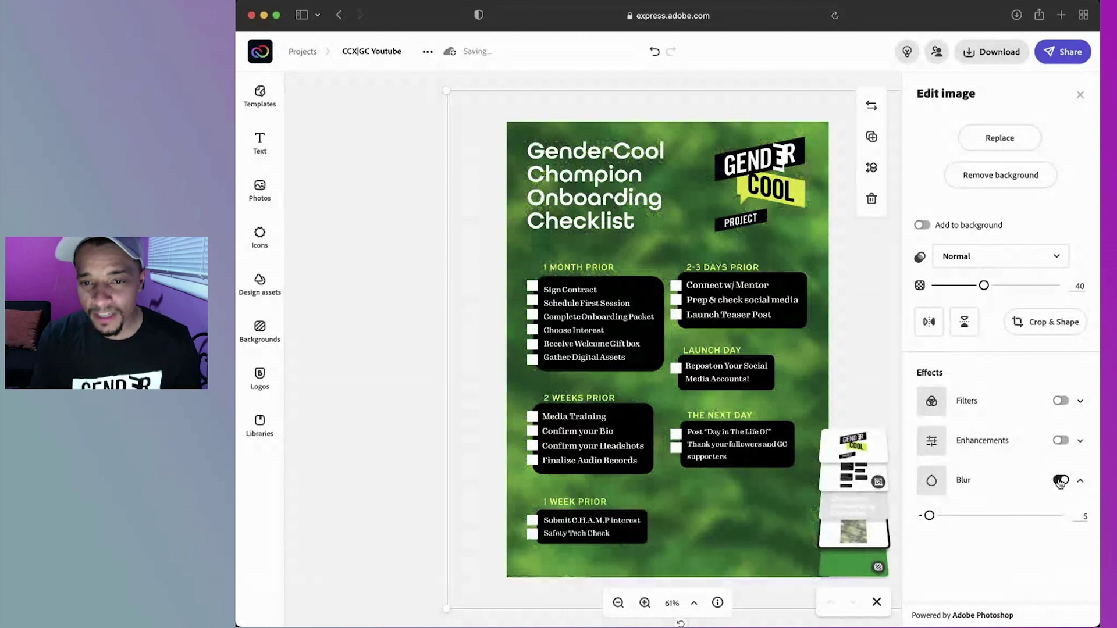
click(877, 604)
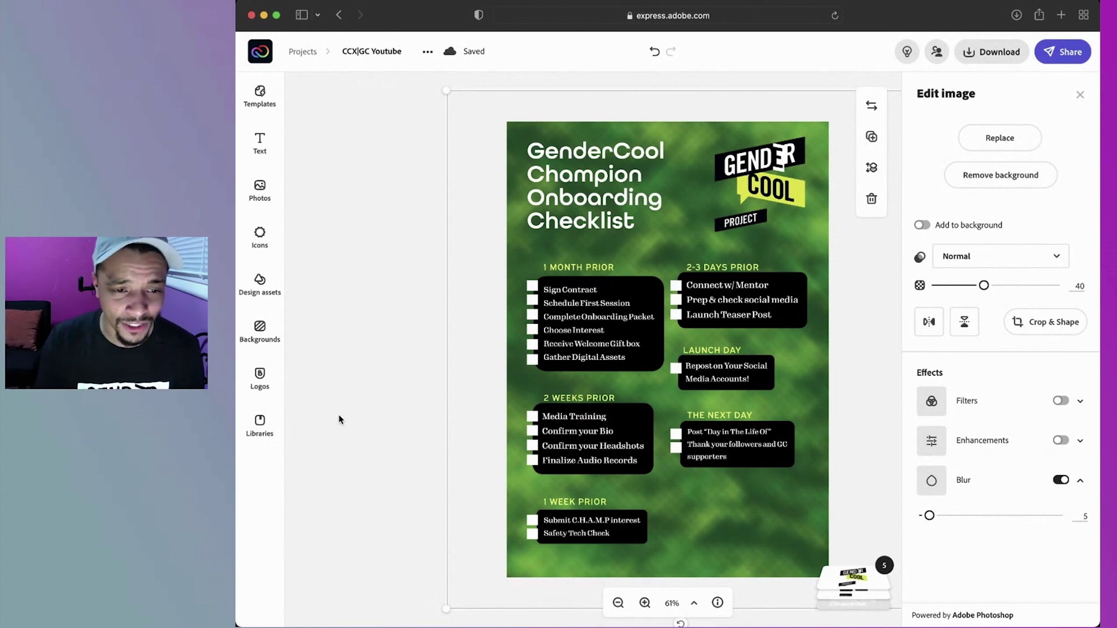
- Insert the champions group photo from Your Library onto the poster
click(262, 428)
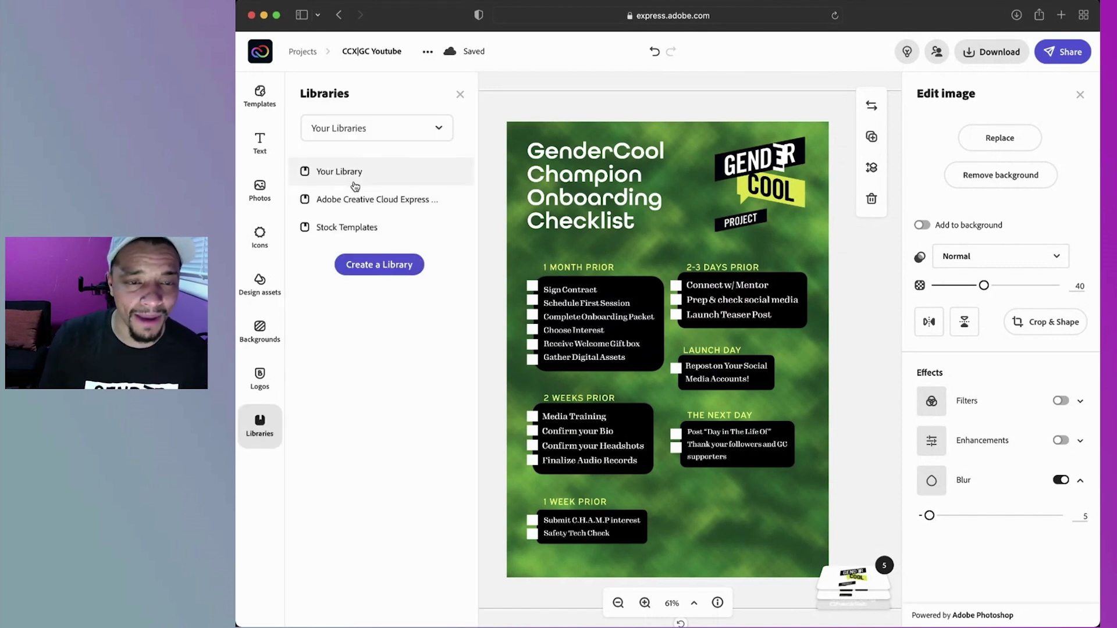
click(354, 174)
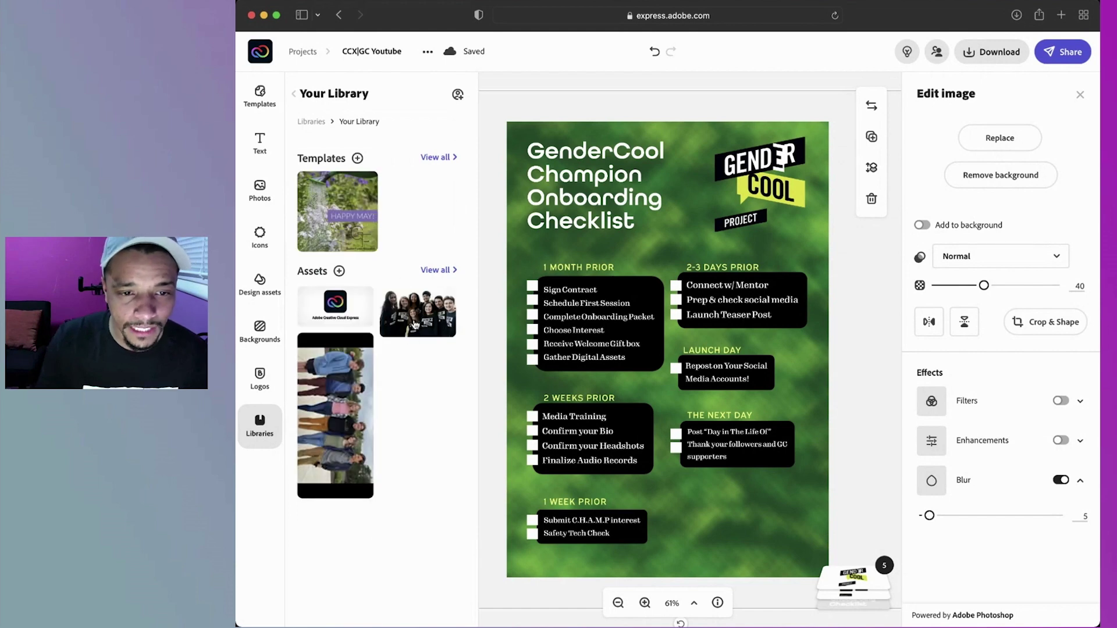
click(422, 317)
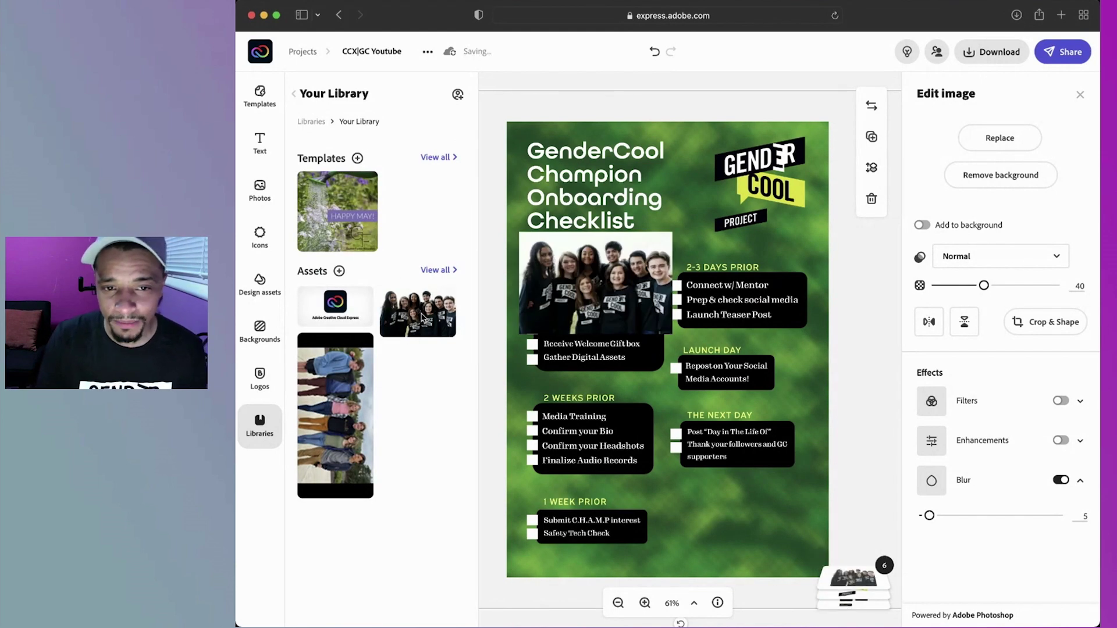
- Resize the group photo and move it into the poster's bottom-right corner
click(615, 288)
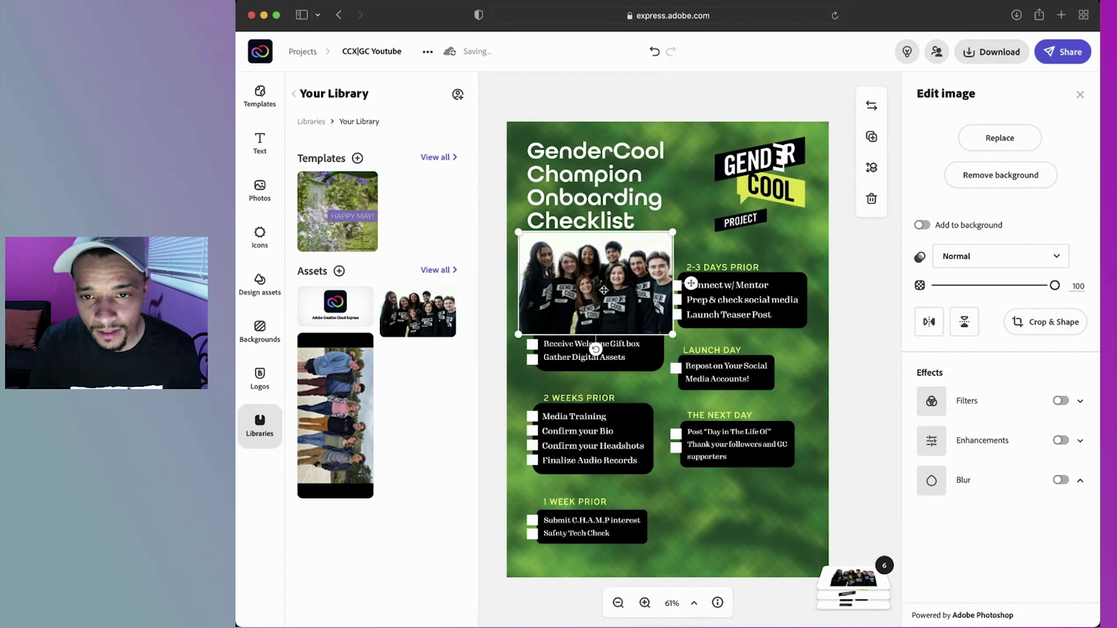
drag(674, 232, 792, 153)
drag(813, 193, 768, 177)
drag(636, 275, 709, 519)
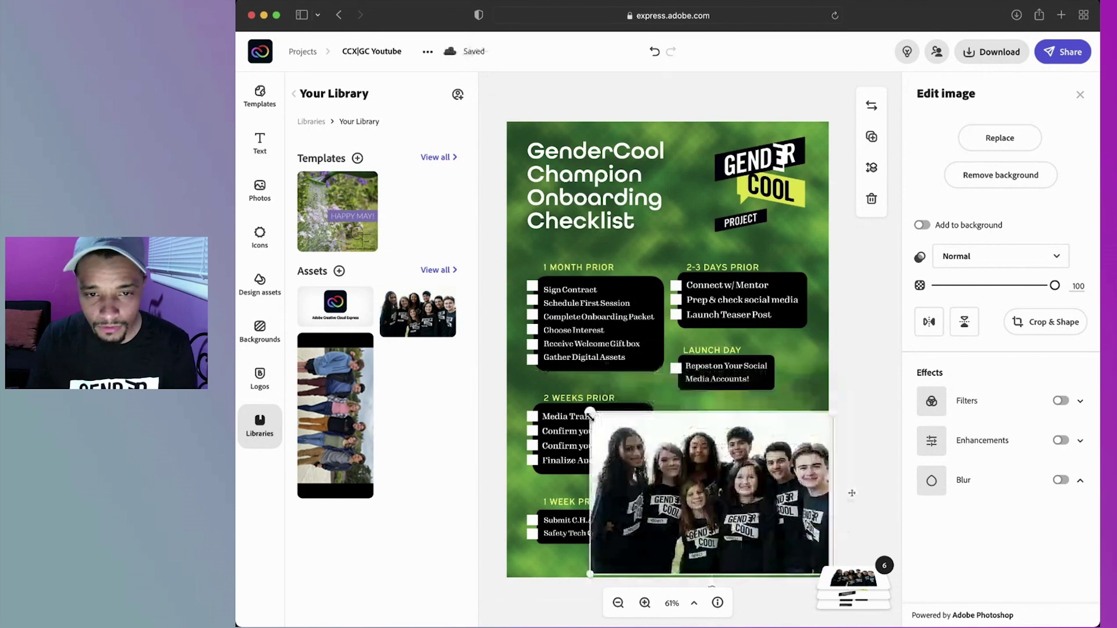
drag(592, 411, 644, 461)
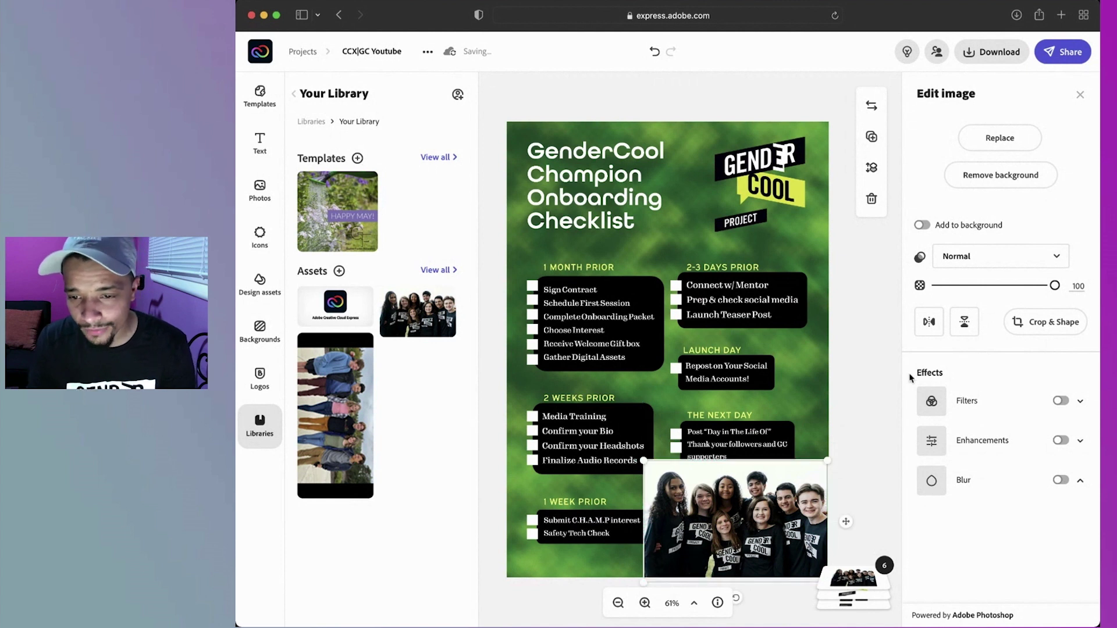
- Remove the photo's pink backdrop, restoring the rightmost person's missing hair with a smaller brush
click(1000, 181)
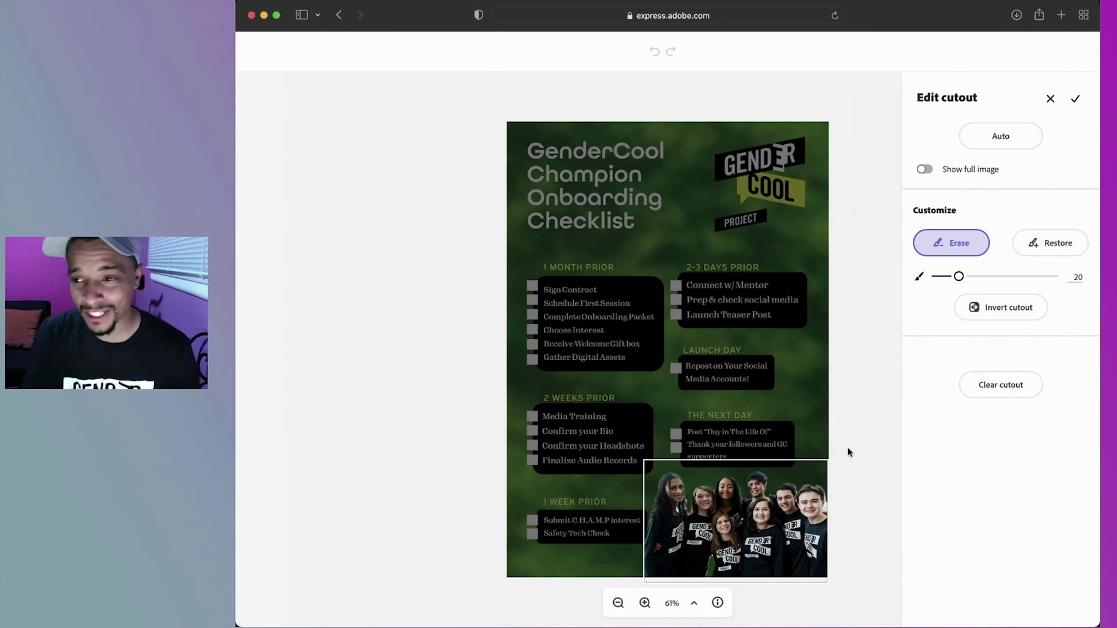
click(1054, 244)
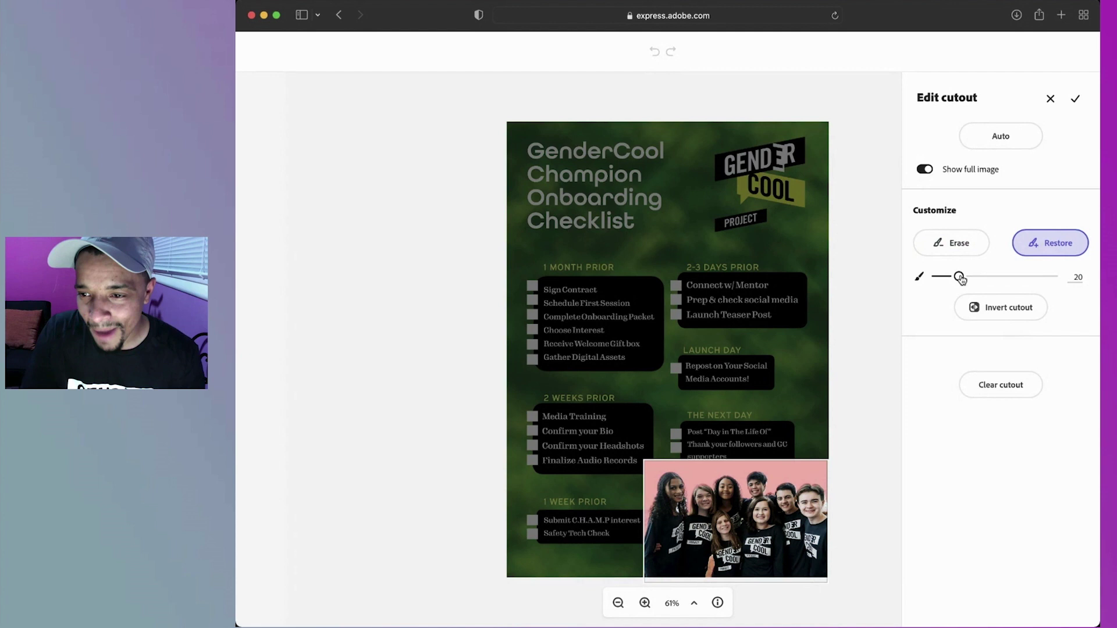
drag(962, 280, 955, 278)
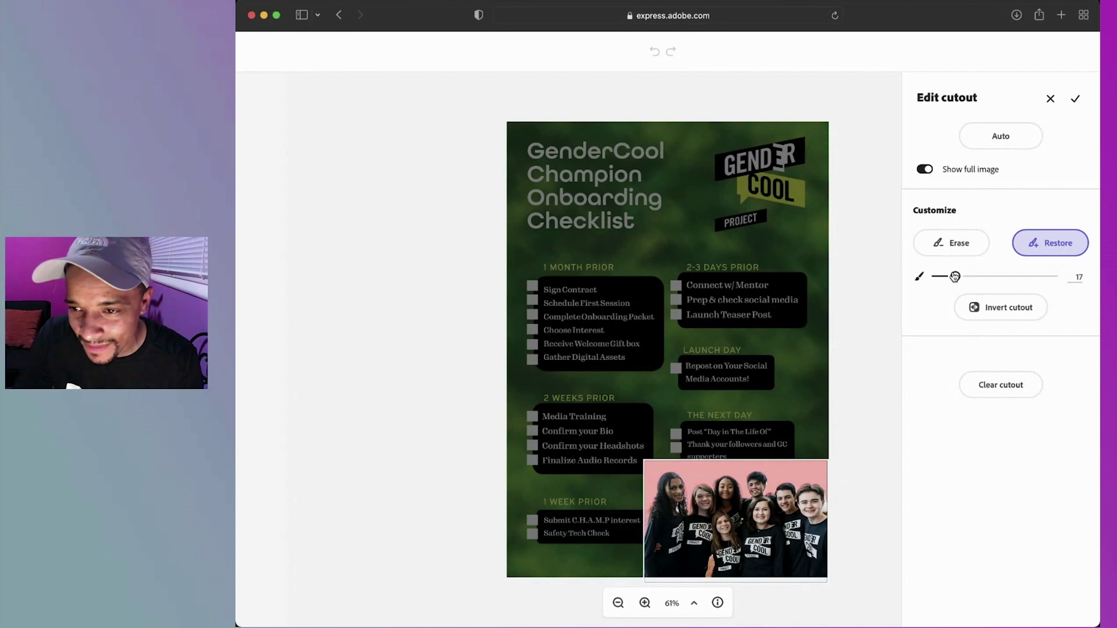
drag(955, 278, 950, 277)
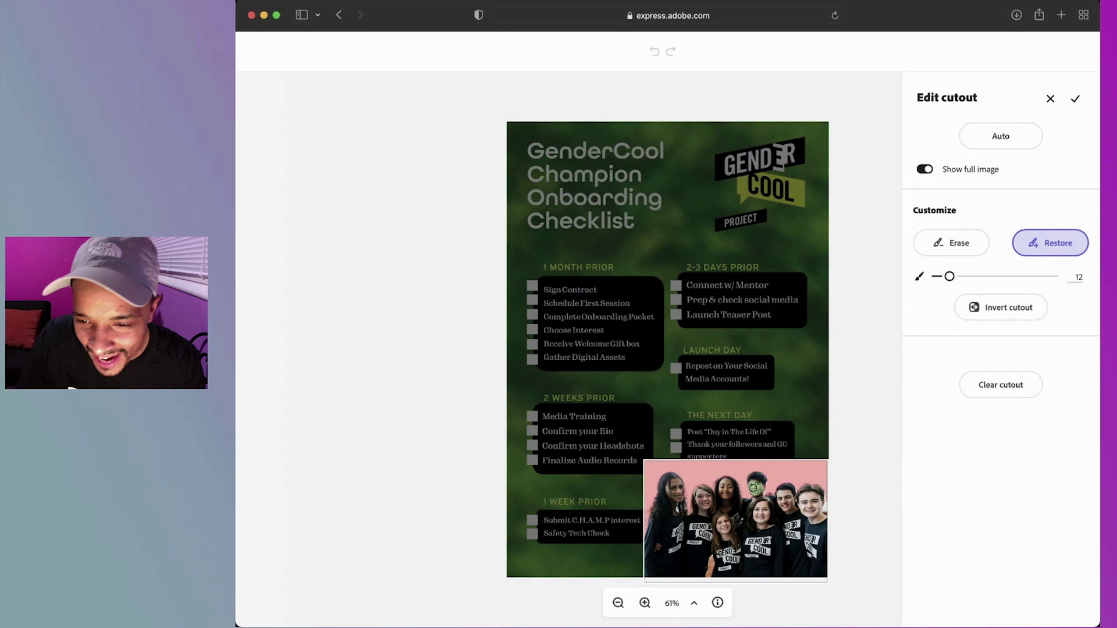
drag(754, 487, 795, 502)
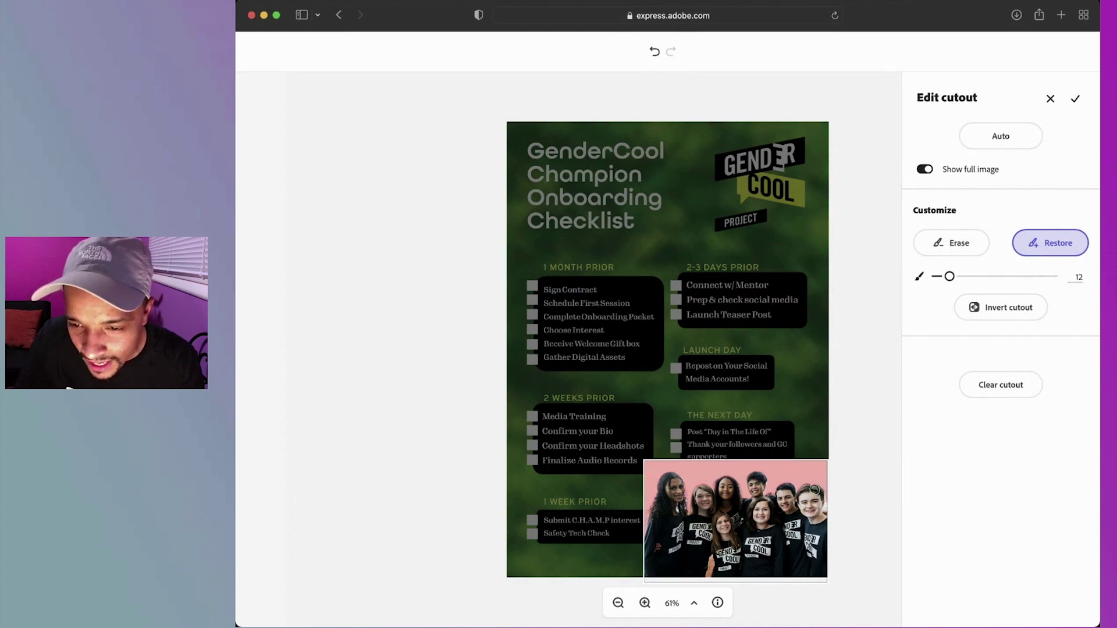
drag(815, 490, 819, 522)
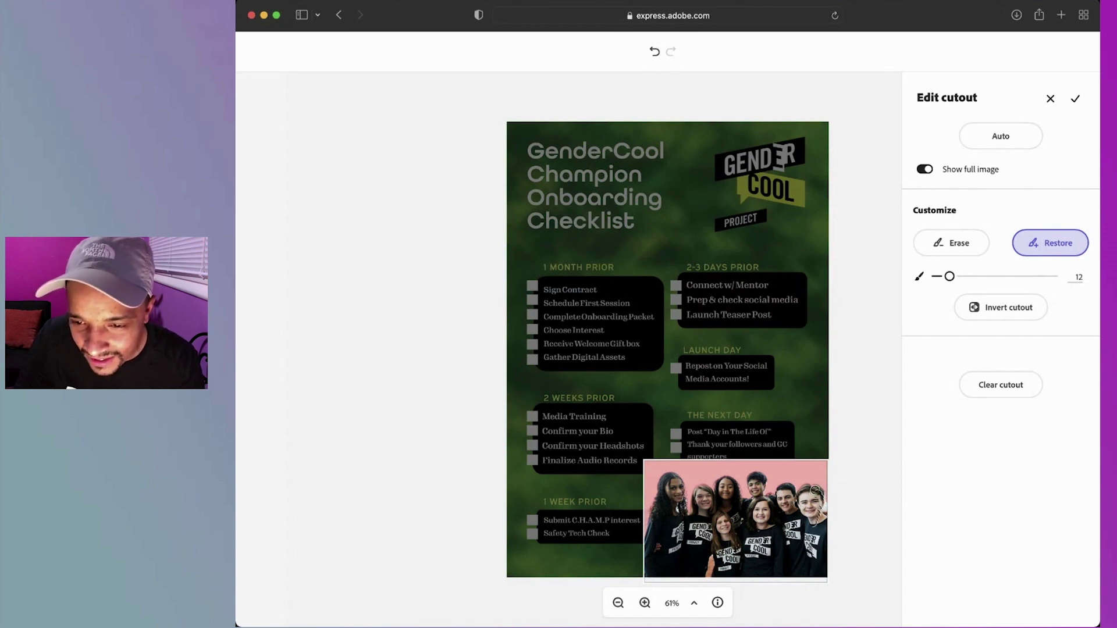
click(1076, 101)
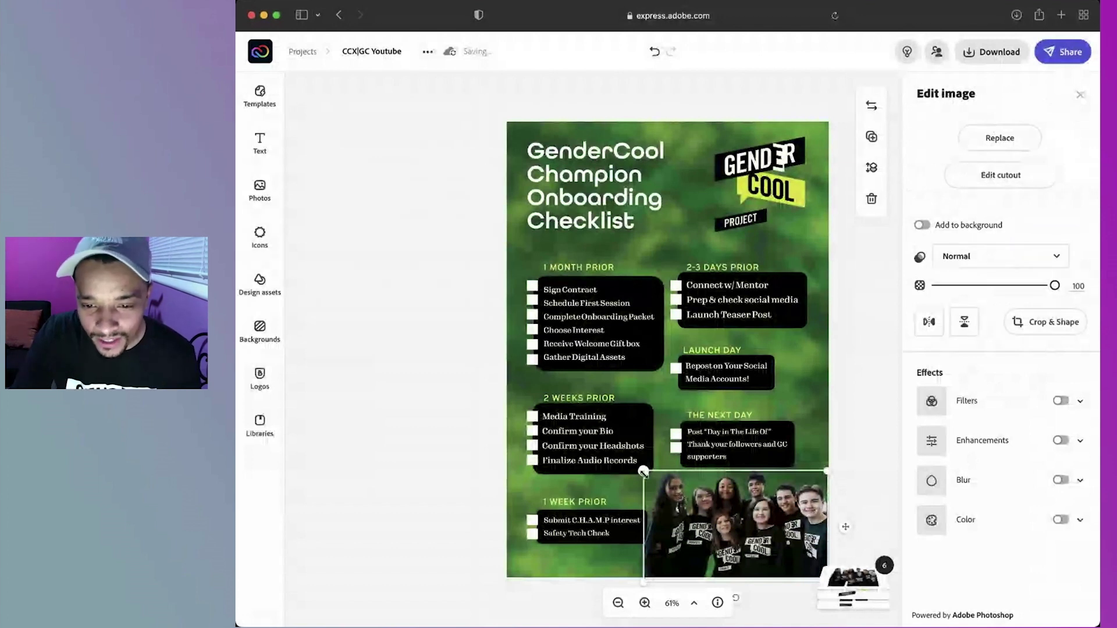
- Slightly enlarge the cutout photo so it sits flush in the bottom-right corner
drag(643, 471, 648, 475)
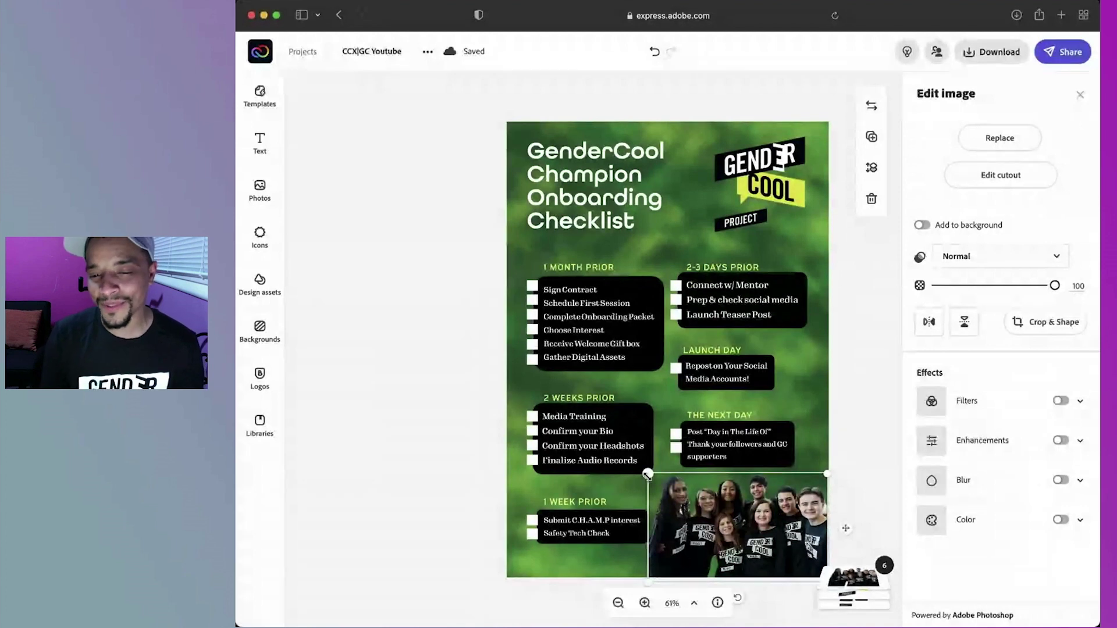
drag(647, 475, 640, 469)
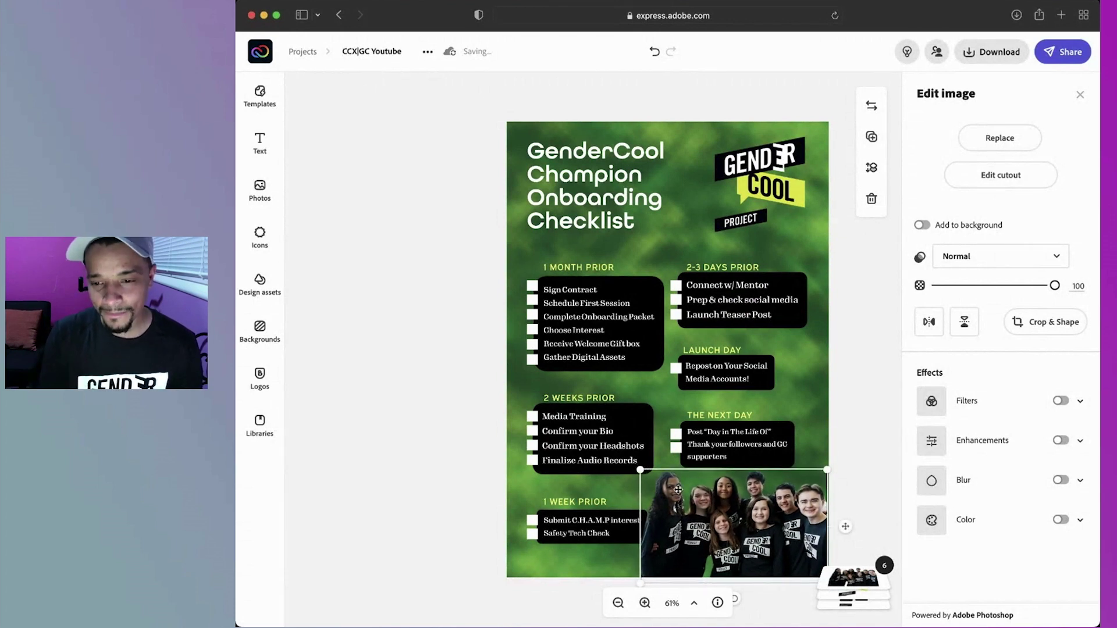
click(869, 452)
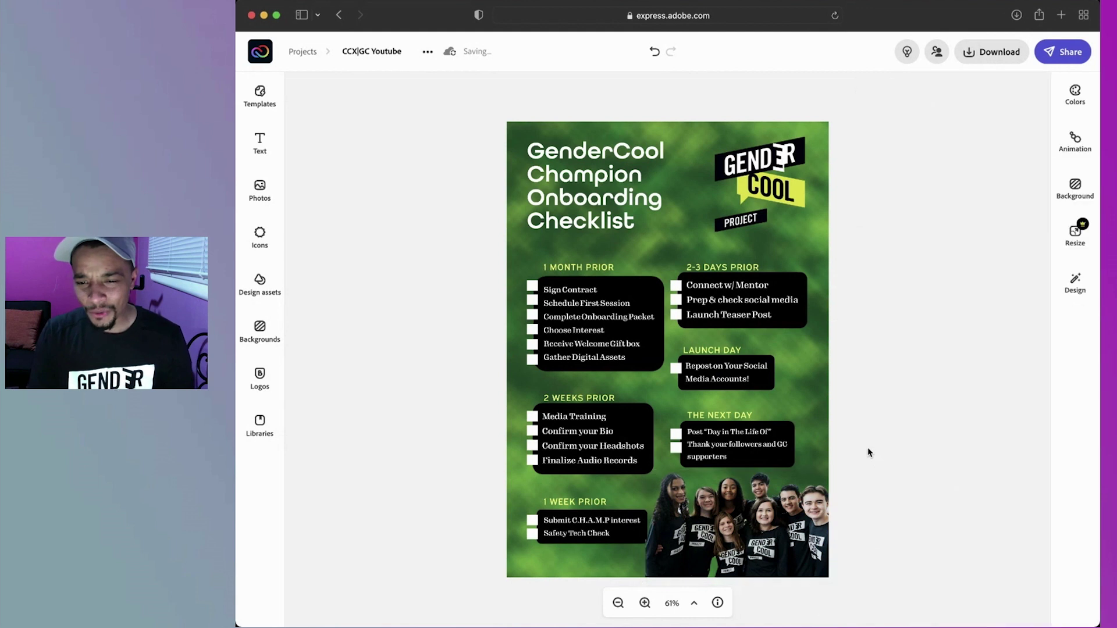
- Apply a Grayscale filter to the champions photo and lower its opacity to about 81
click(796, 530)
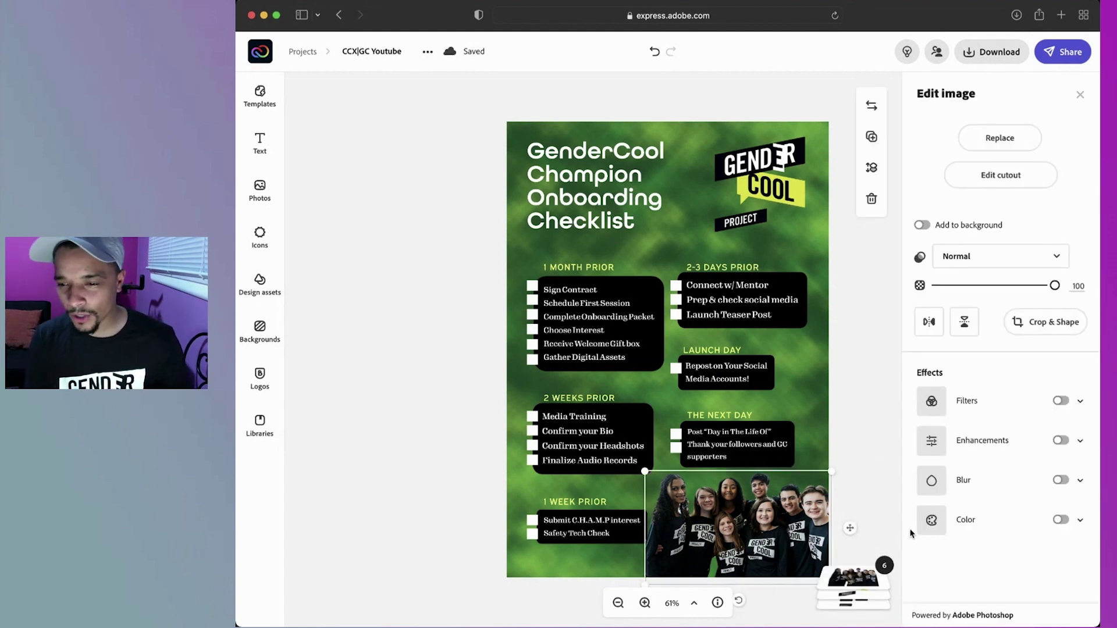
click(971, 403)
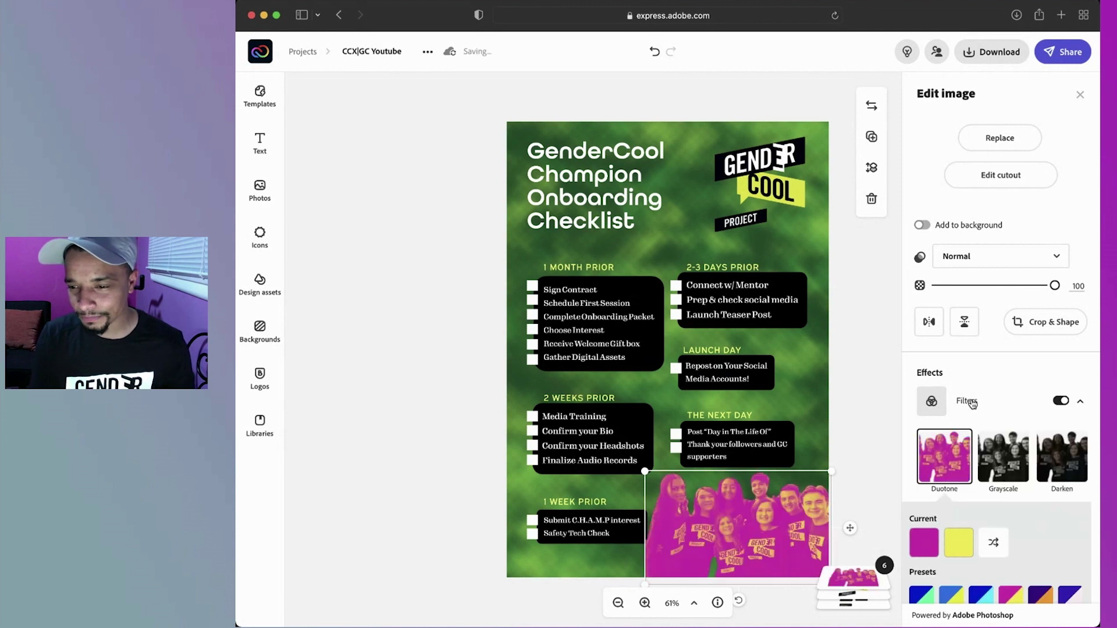
click(1006, 453)
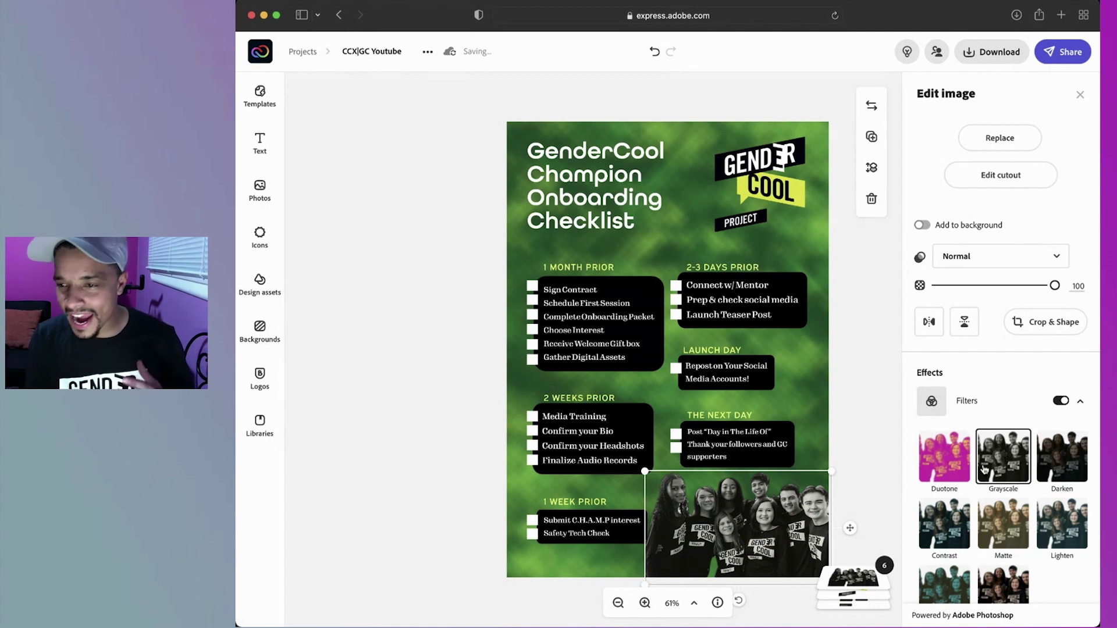
drag(1055, 286, 1033, 290)
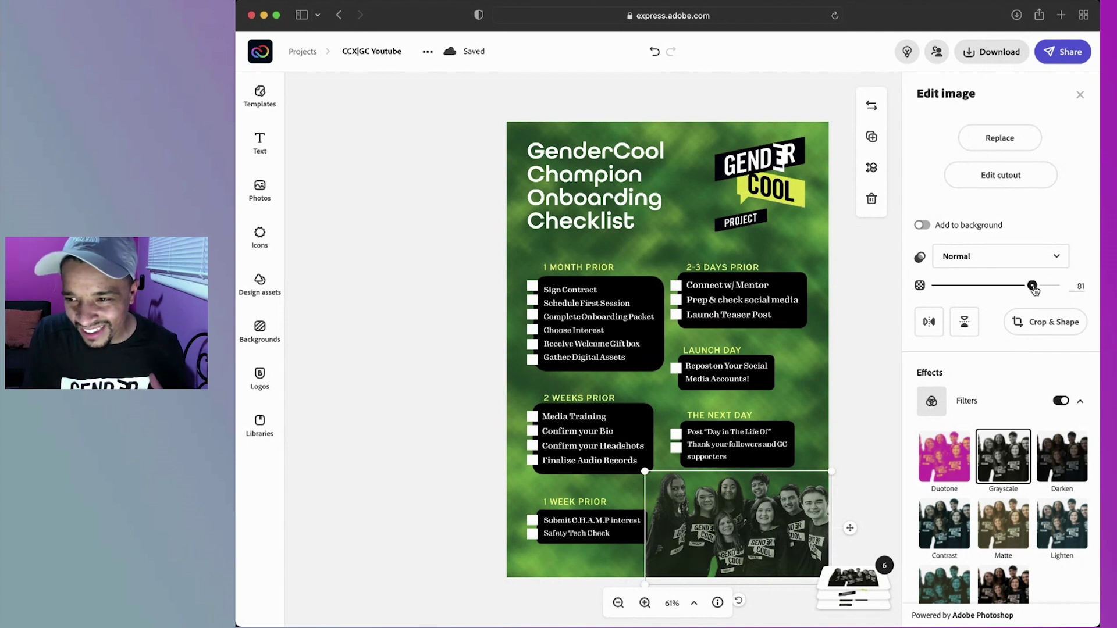
click(863, 406)
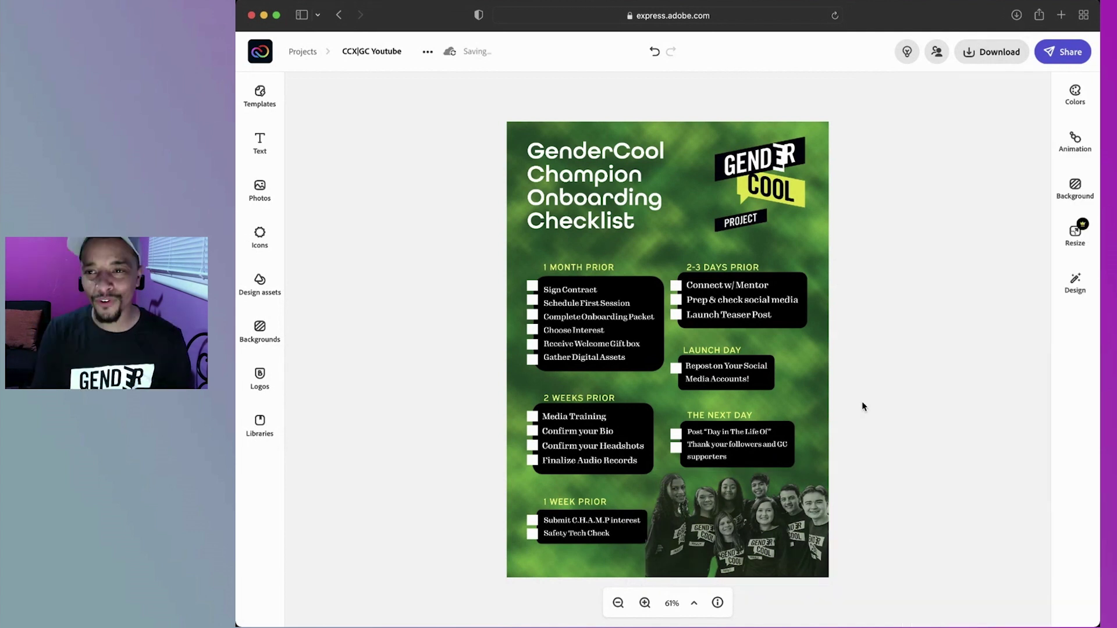